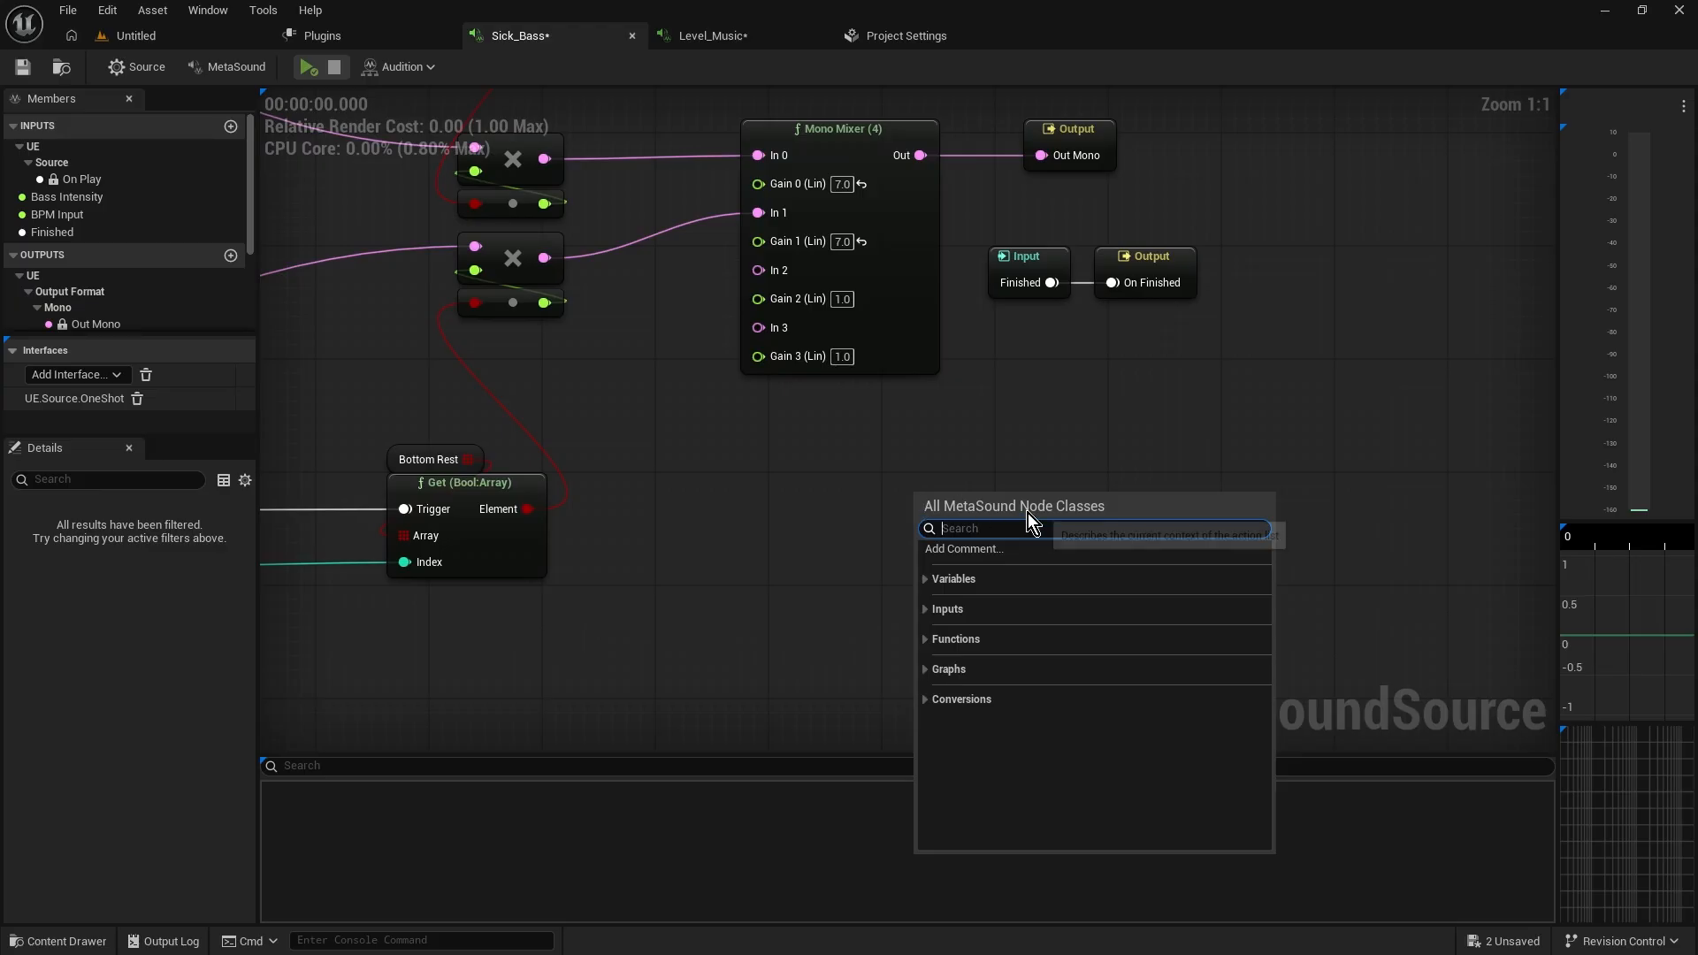
# Search the node list for mixer and add a Stereo Mixer (2) node to the graph
pyautogui.write('mixer')
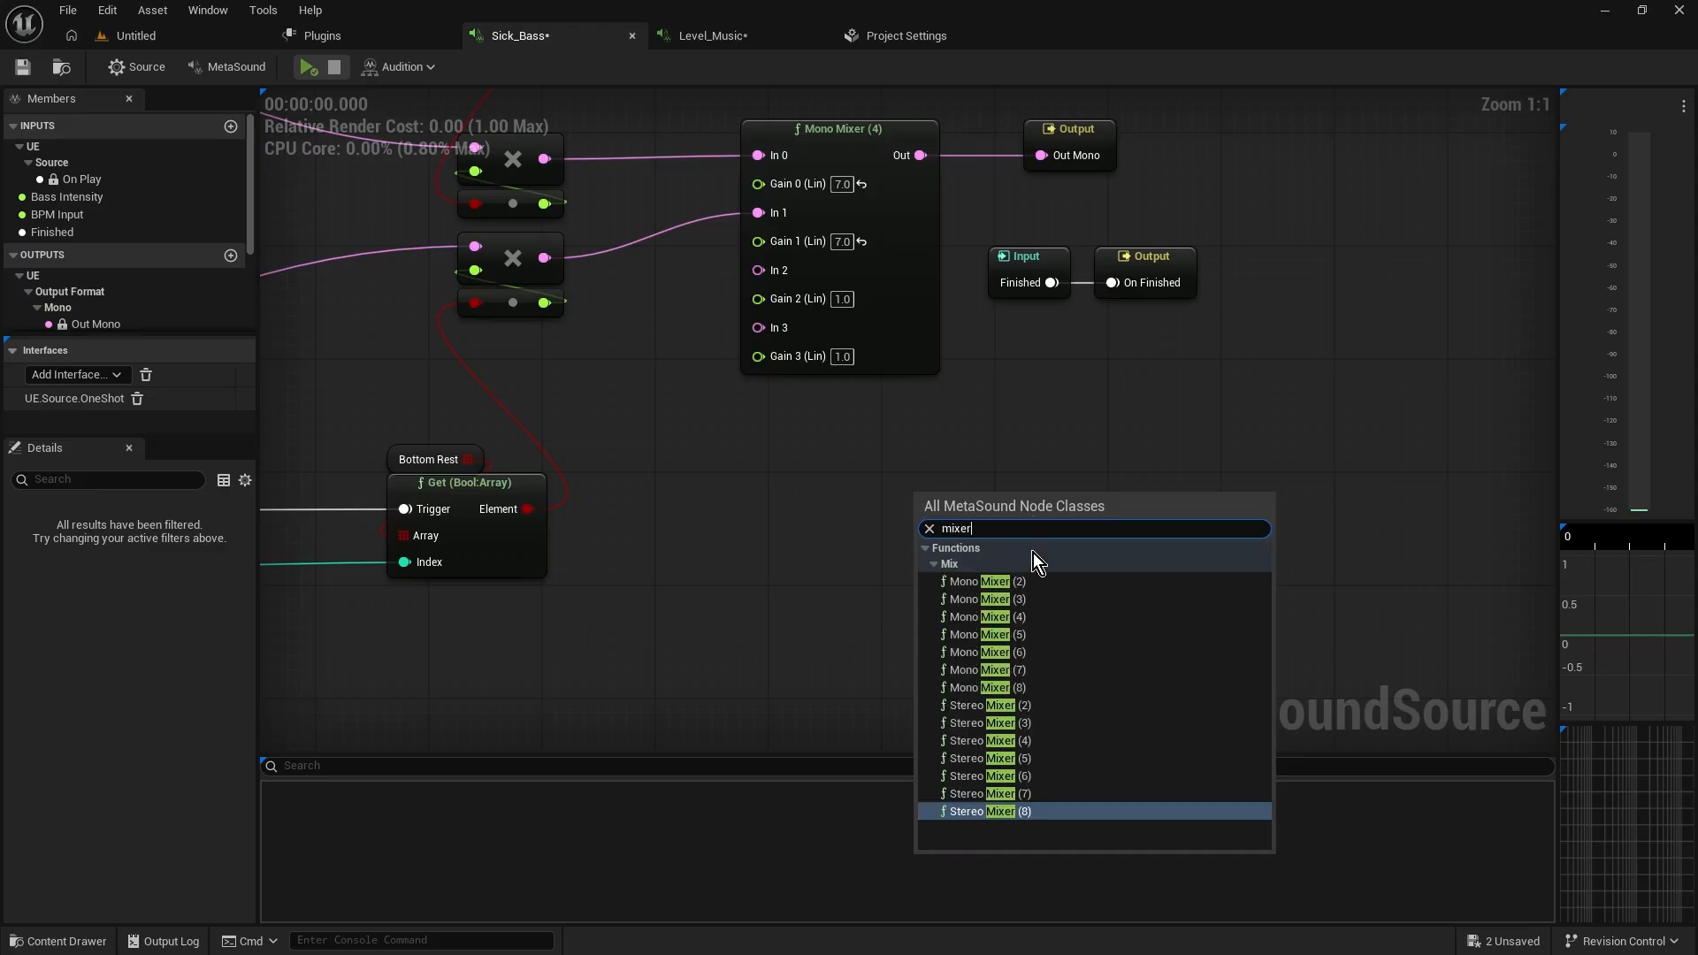
pyautogui.click(1032, 705)
pyautogui.moveTo(1004, 523); pyautogui.dragTo(1019, 444)
pyautogui.moveTo(1019, 444); pyautogui.dragTo(1010, 600, button='right')
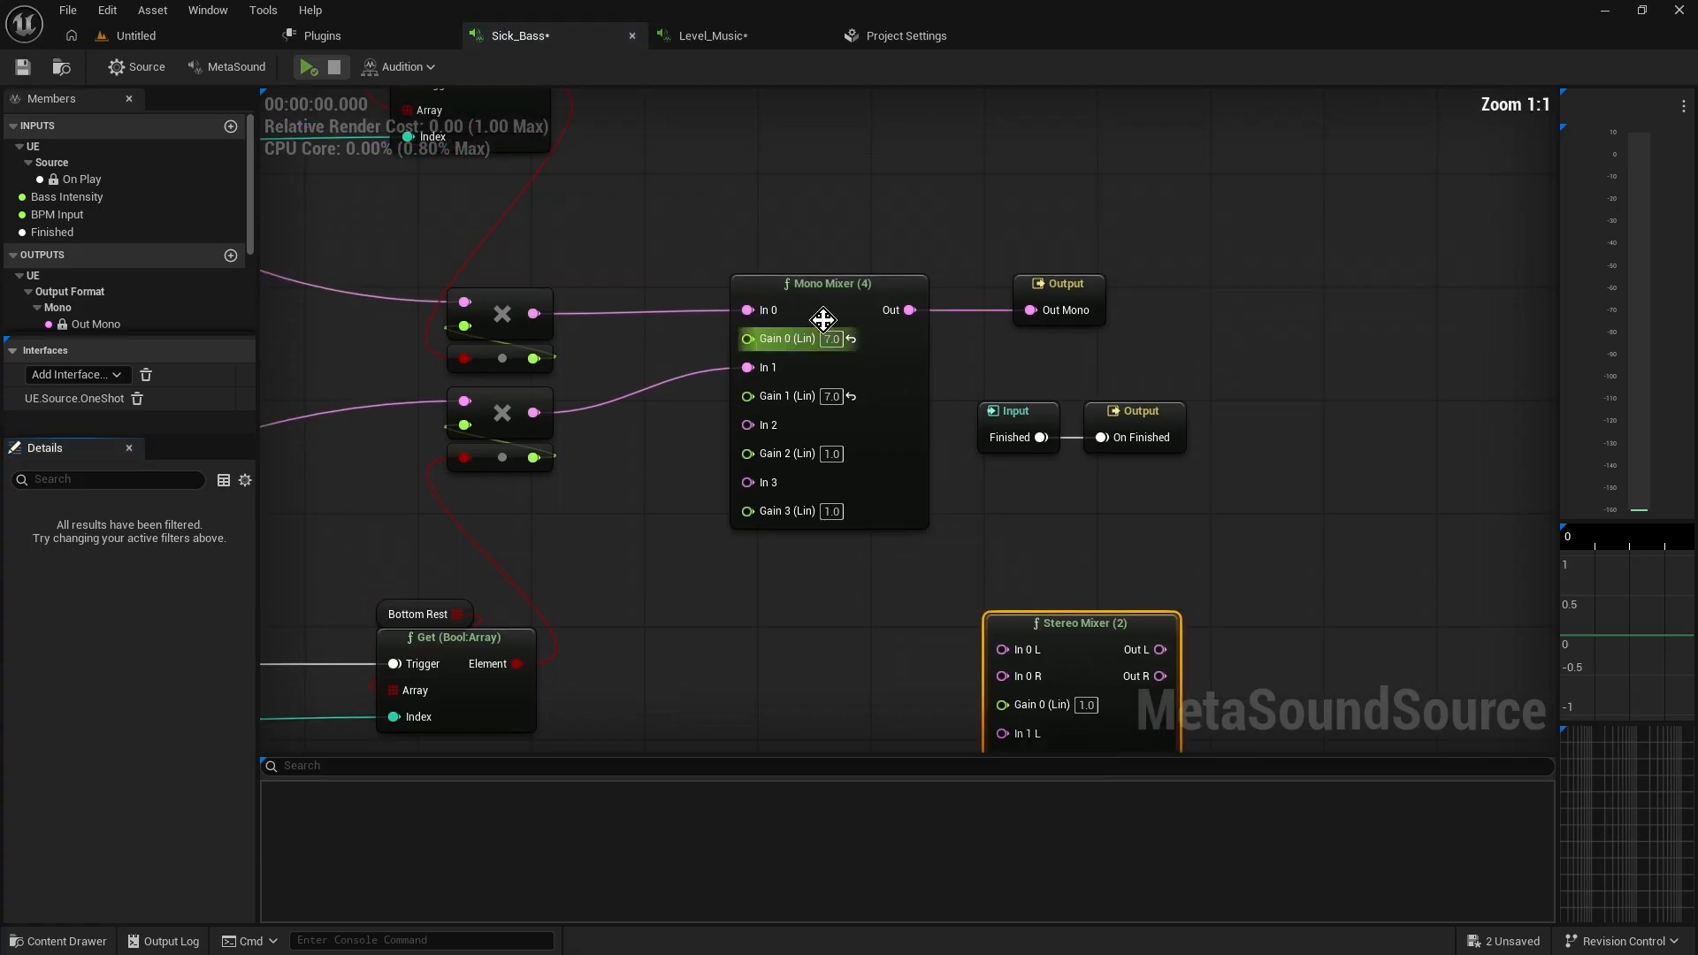
# Arrange the Stereo Mixer (2) node directly beneath the Mono Mixer (4) node
pyautogui.moveTo(1138, 510); pyautogui.dragTo(1072, 394, button='right')
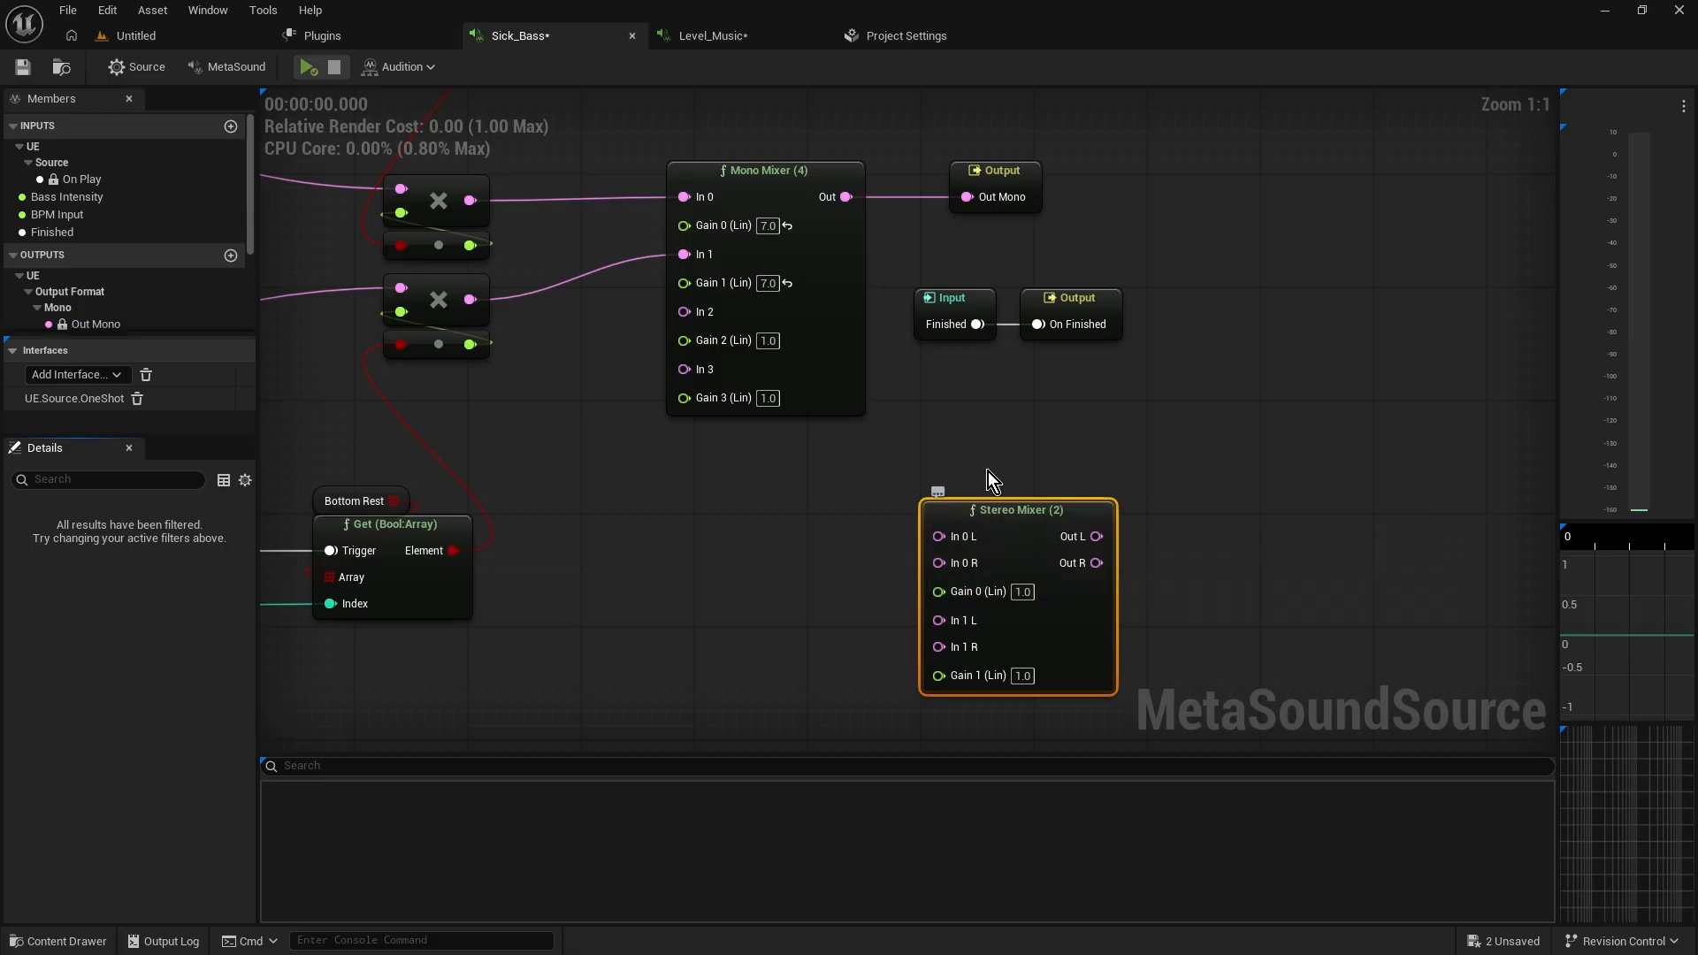
pyautogui.moveTo(979, 459); pyautogui.dragTo(929, 506, button='right')
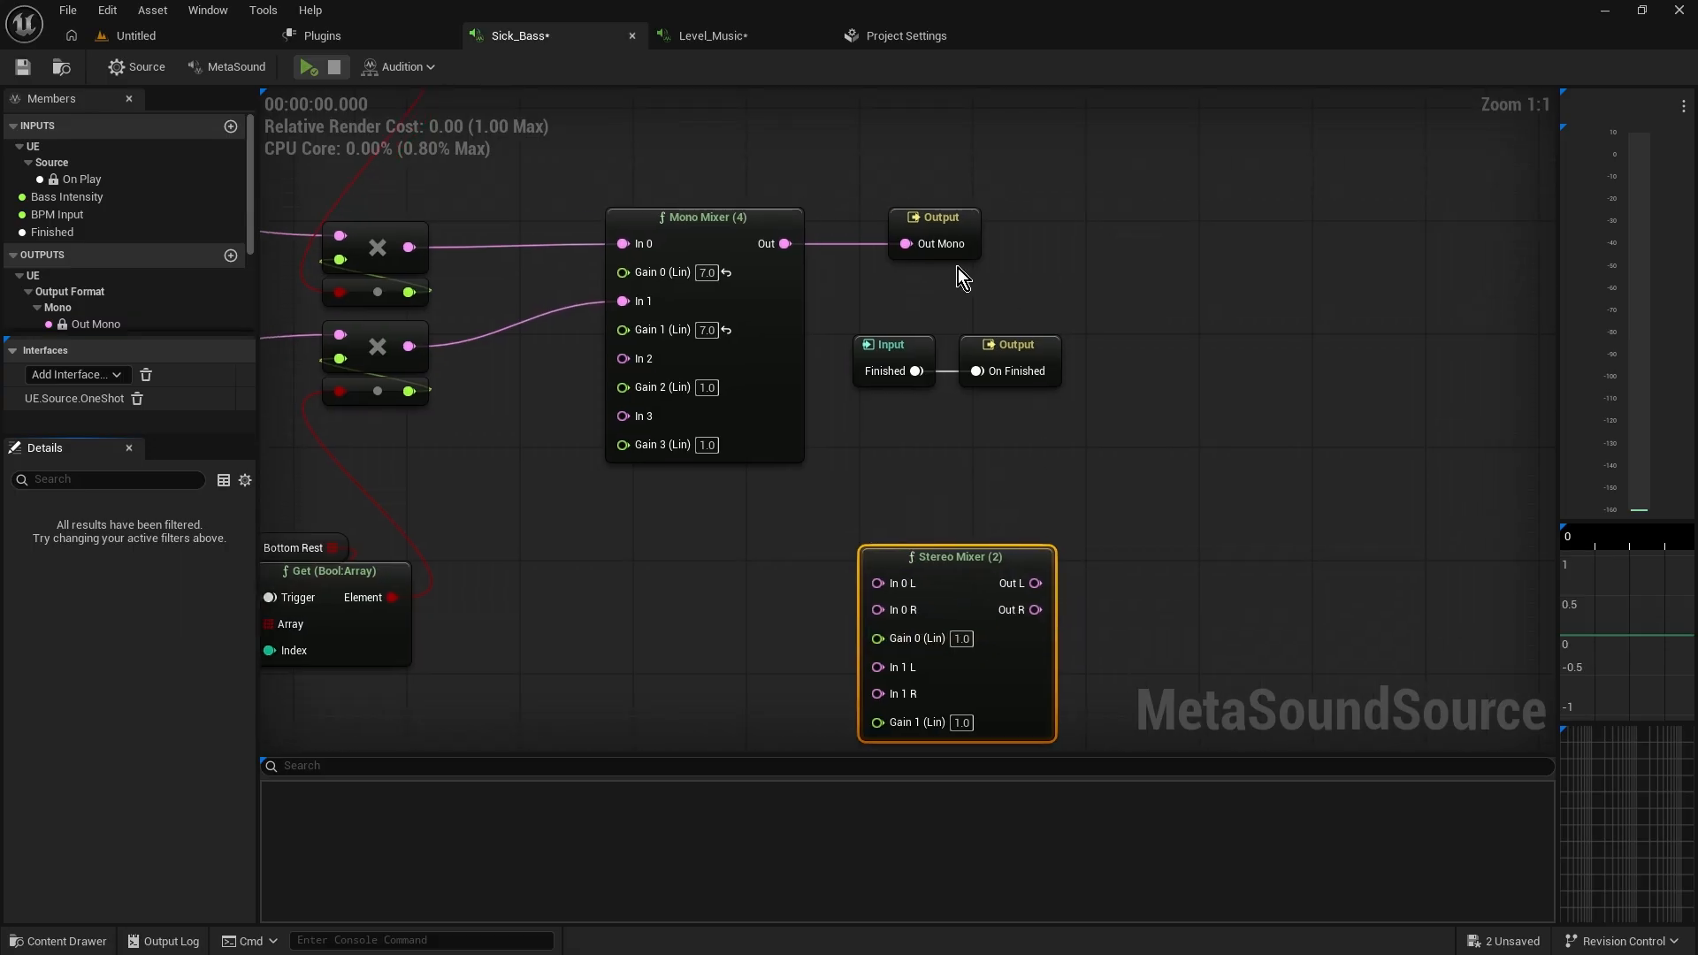
pyautogui.moveTo(904, 288); pyautogui.dragTo(1006, 300, button='right')
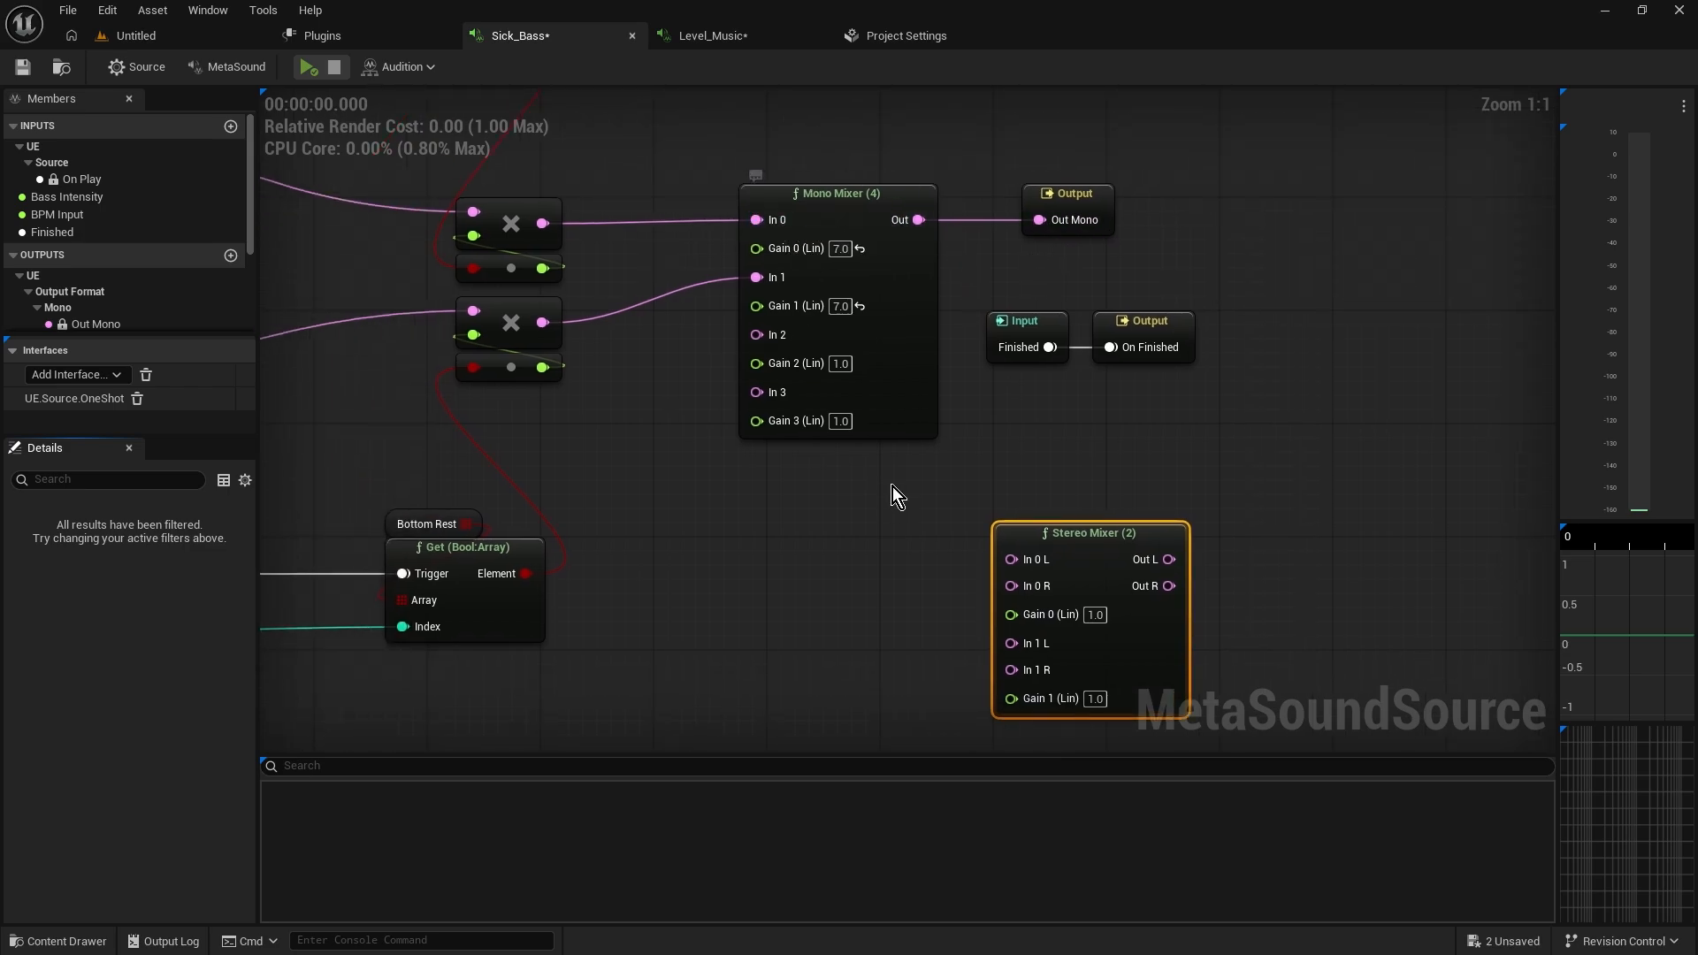
pyautogui.moveTo(1021, 462); pyautogui.dragTo(1000, 469, button='right')
pyautogui.moveTo(1064, 542); pyautogui.dragTo(796, 499)
pyautogui.moveTo(796, 499); pyautogui.dragTo(721, 516, button='right')
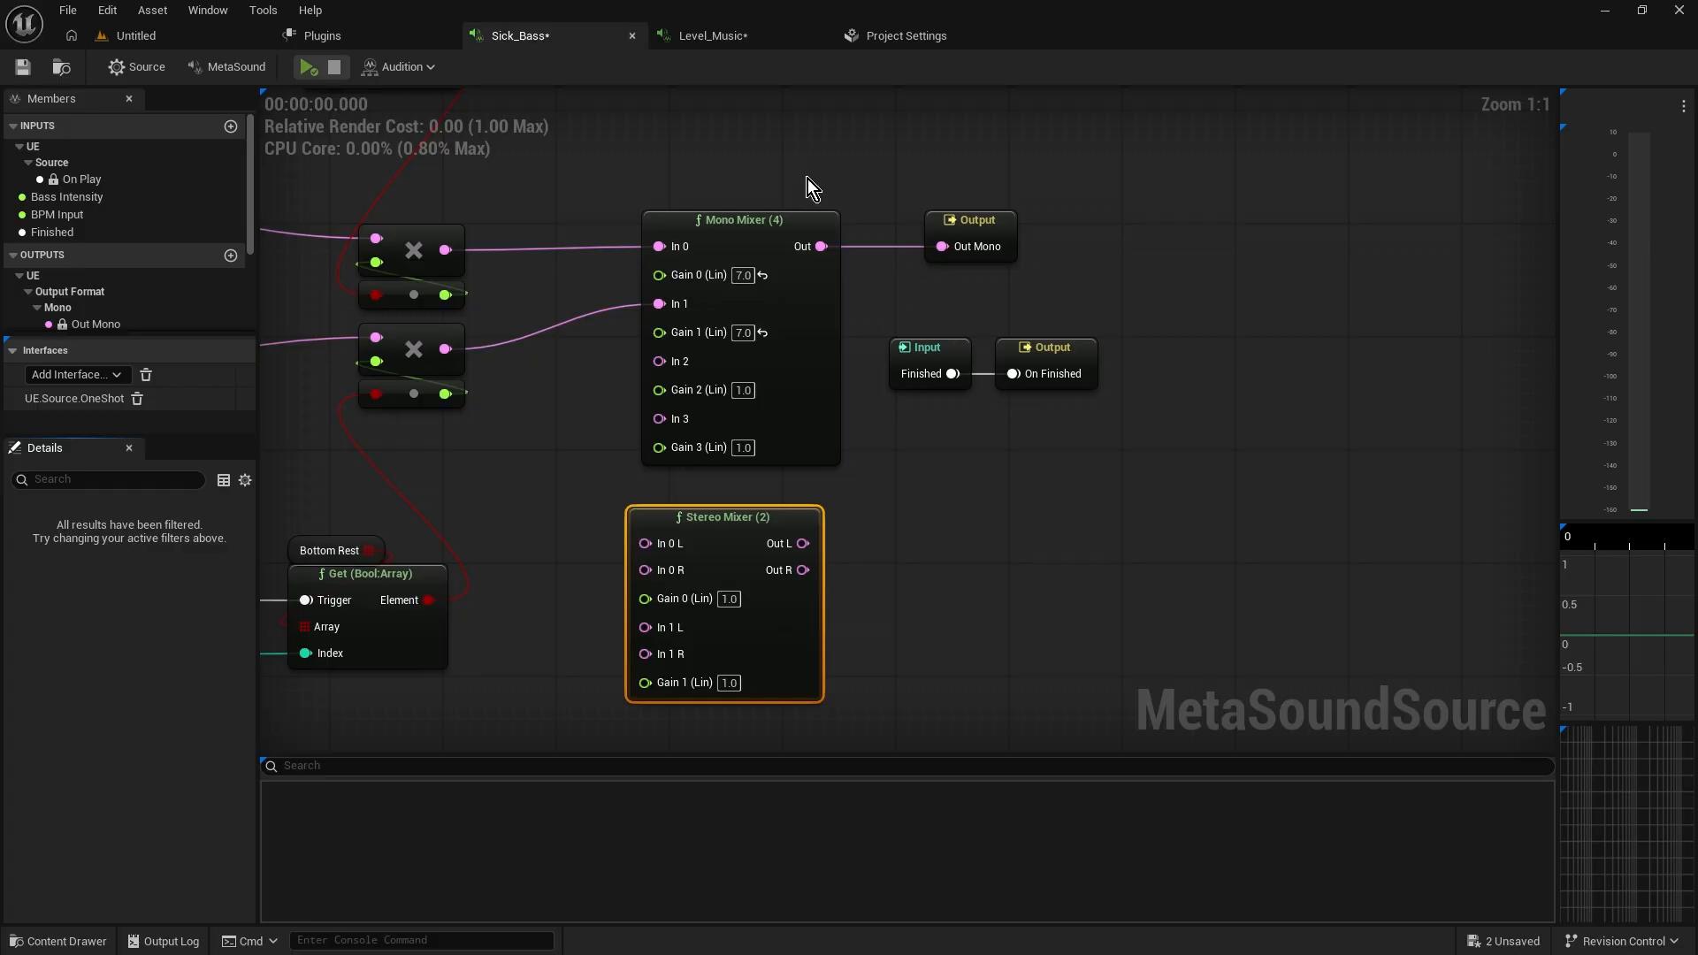
pyautogui.moveTo(756, 515); pyautogui.dragTo(771, 517)
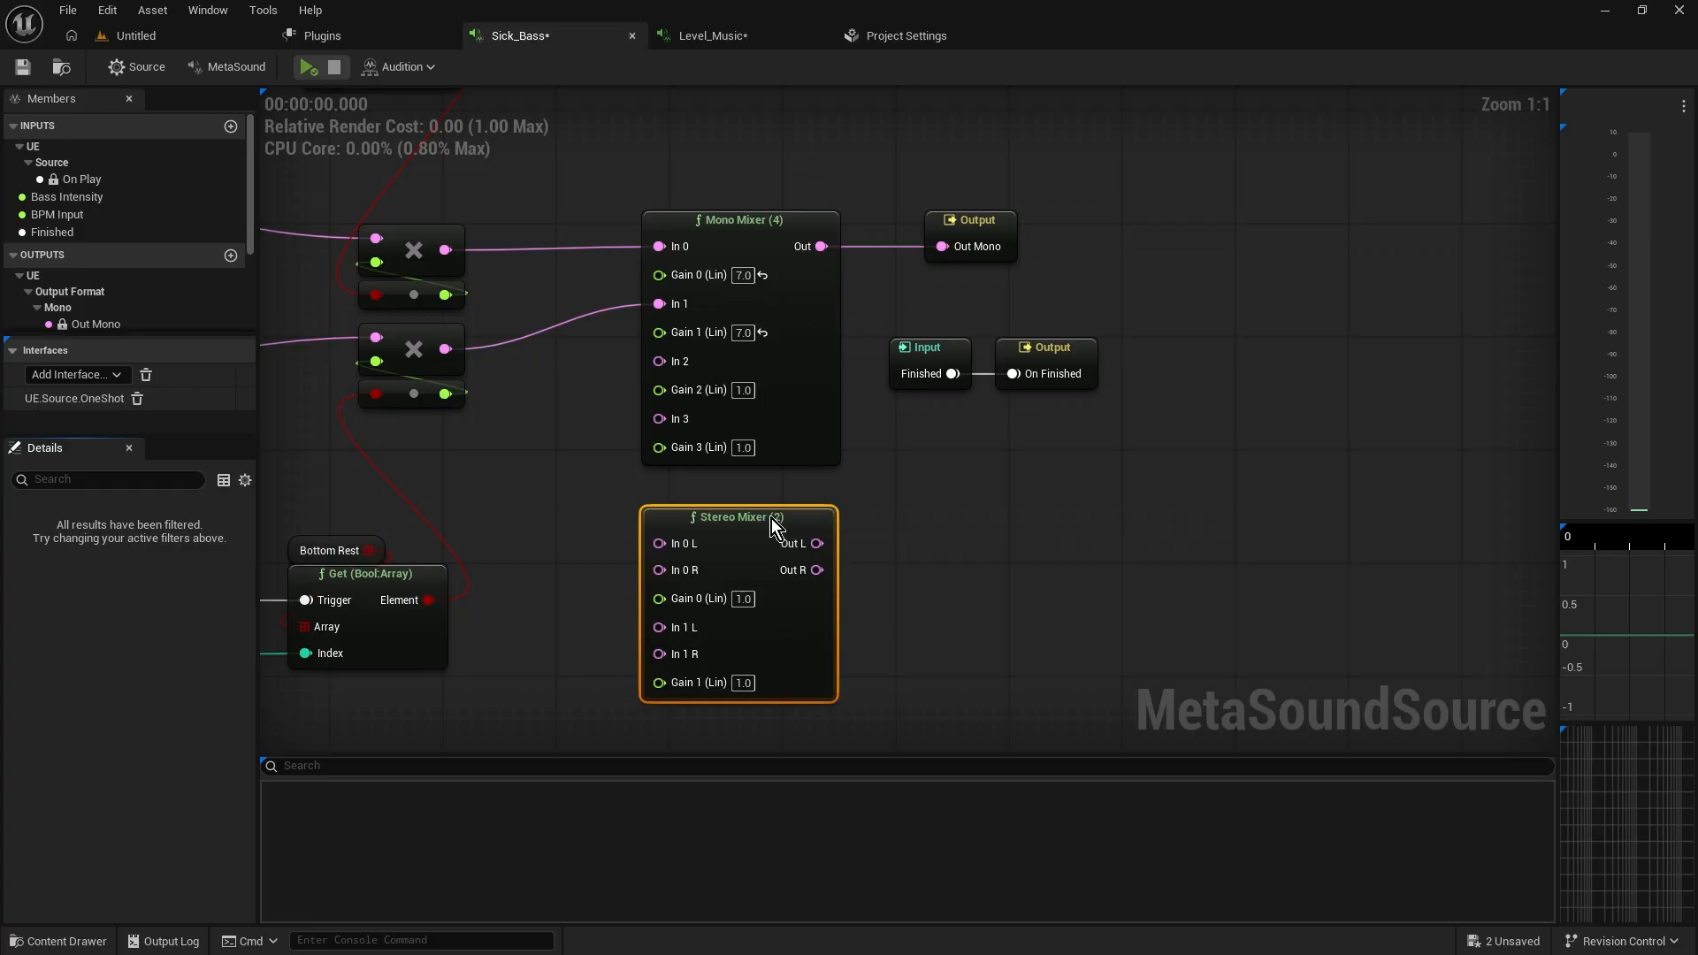
pyautogui.moveTo(897, 509); pyautogui.dragTo(853, 473, button='right')
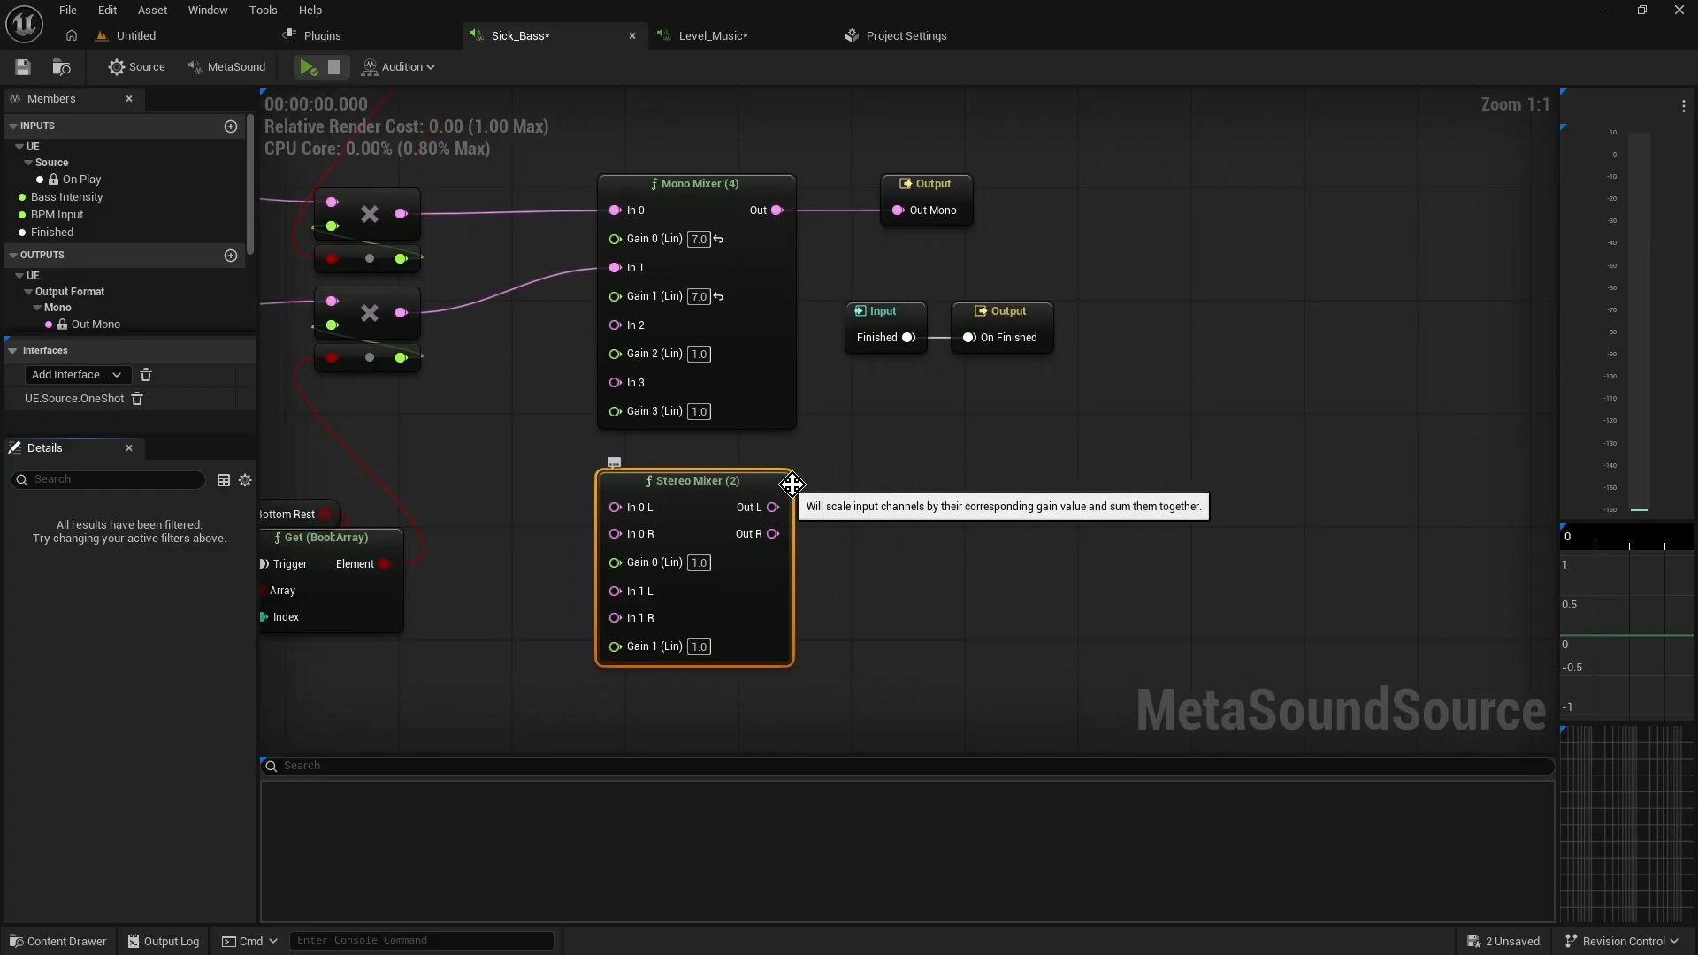
pyautogui.moveTo(766, 504); pyautogui.dragTo(687, 511, button='right')
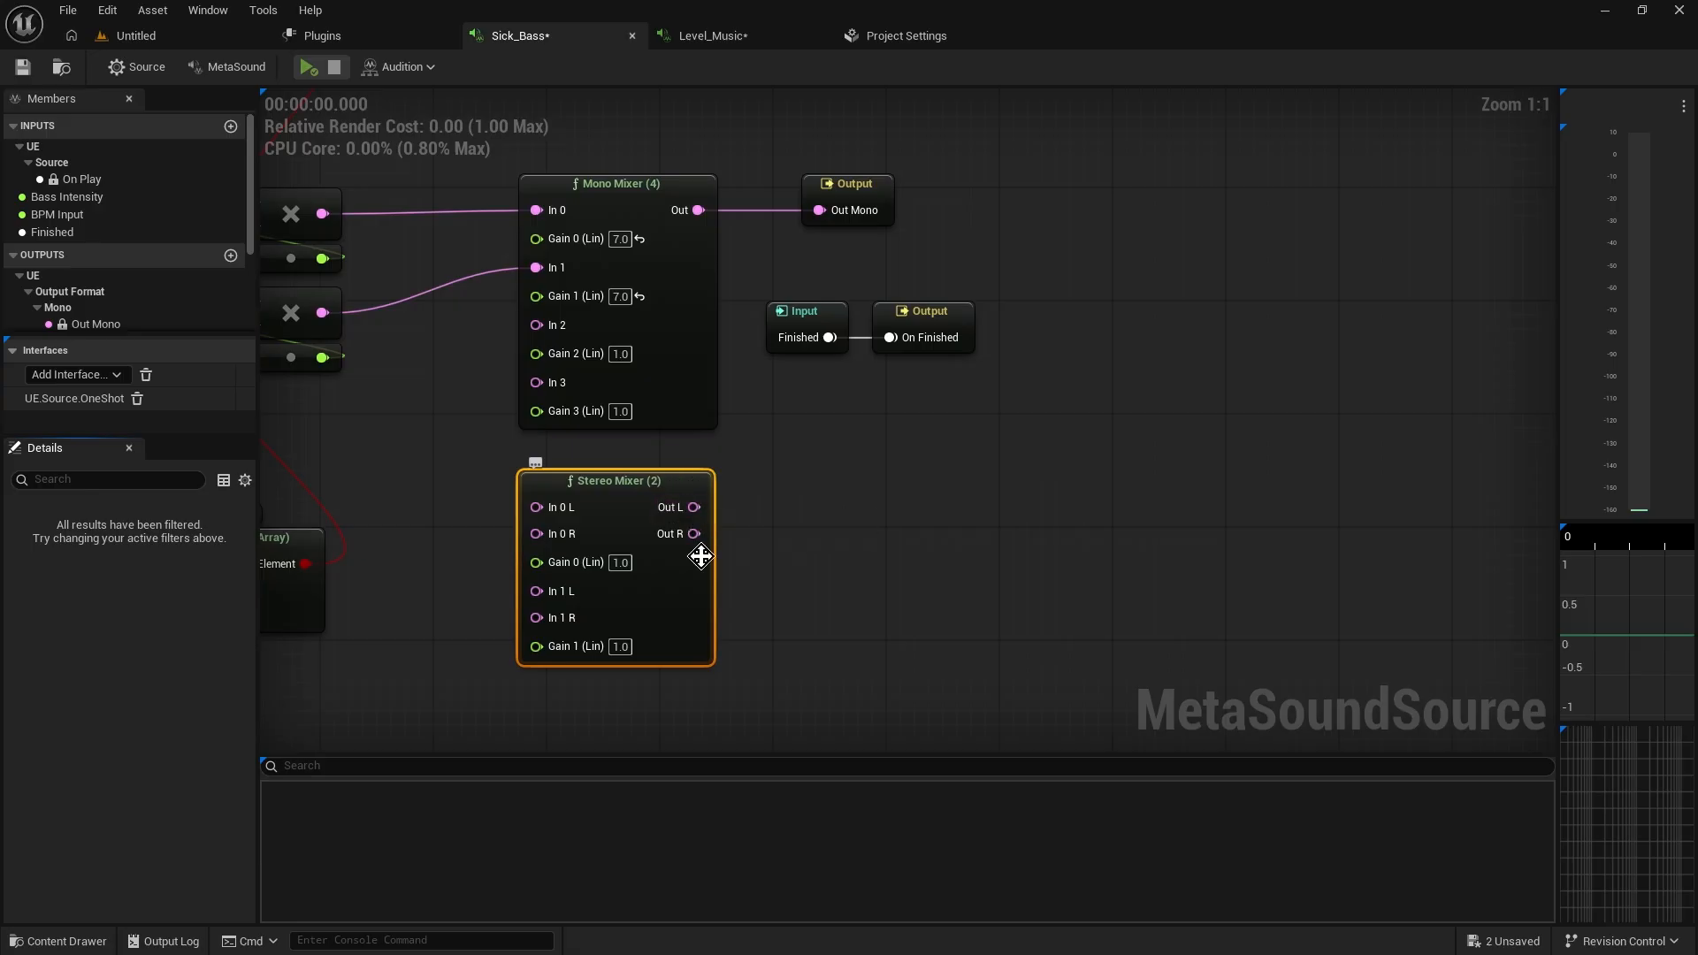
pyautogui.moveTo(748, 481); pyautogui.dragTo(797, 453, button='right')
pyautogui.moveTo(511, 486); pyautogui.dragTo(824, 681)
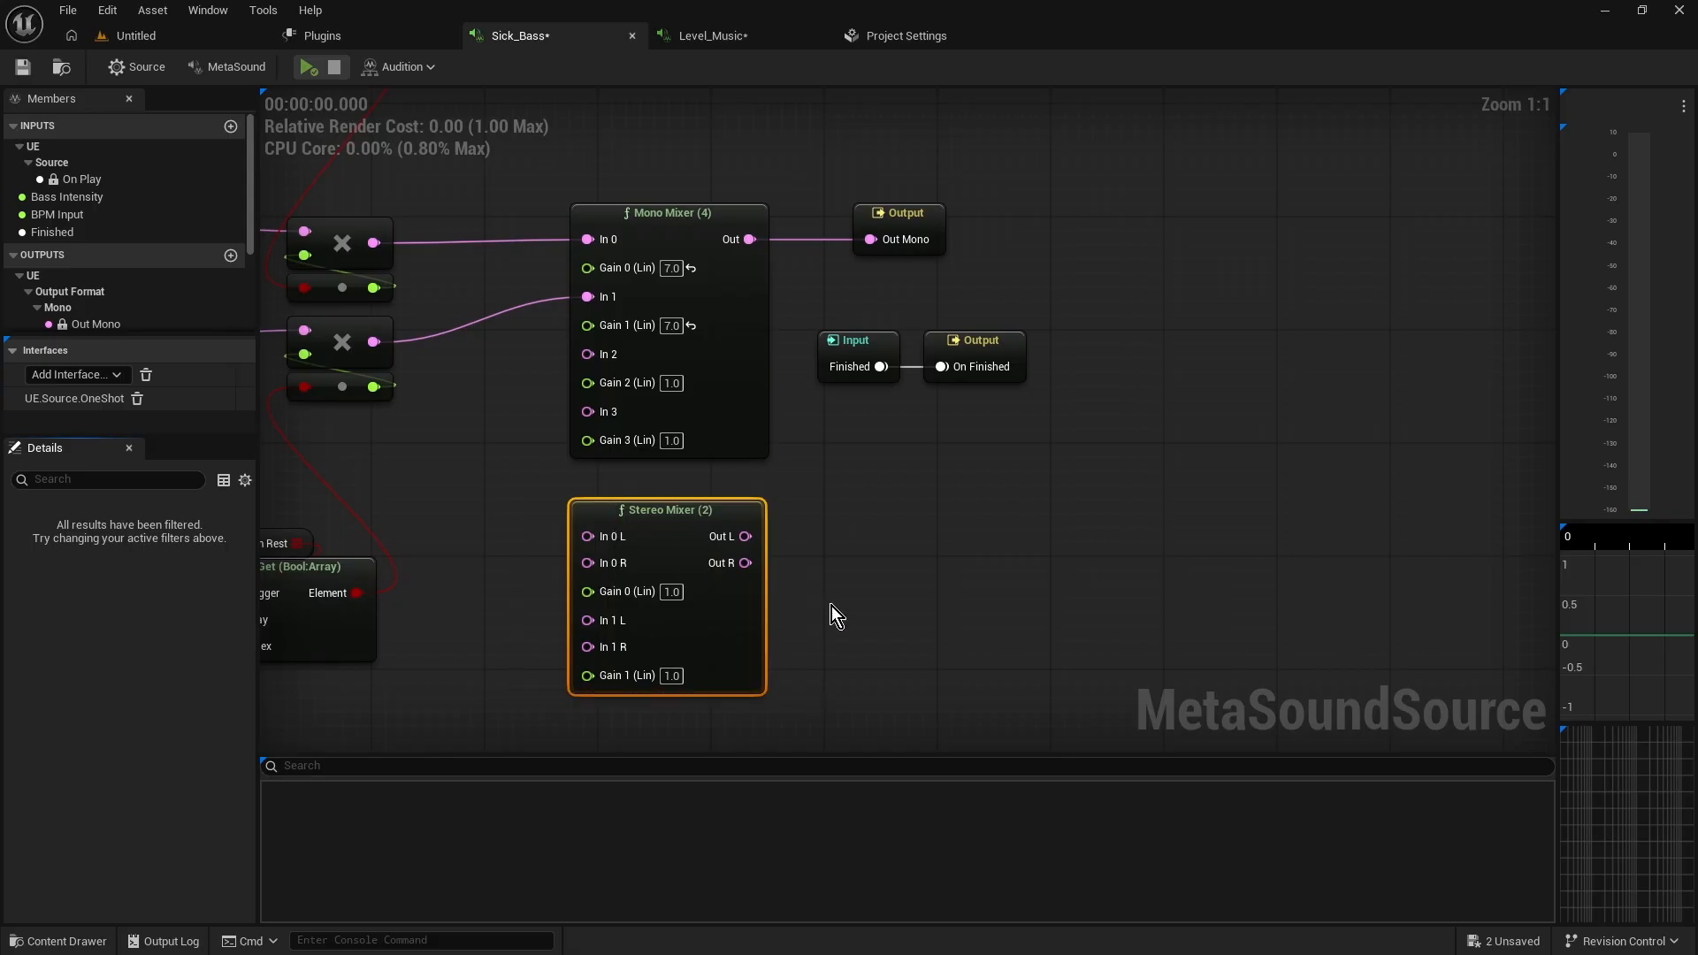
# Move the Stereo Mixer (2) node off to the right, away from the Mono Mixer (4)
pyautogui.moveTo(872, 615); pyautogui.dragTo(864, 673, button='right')
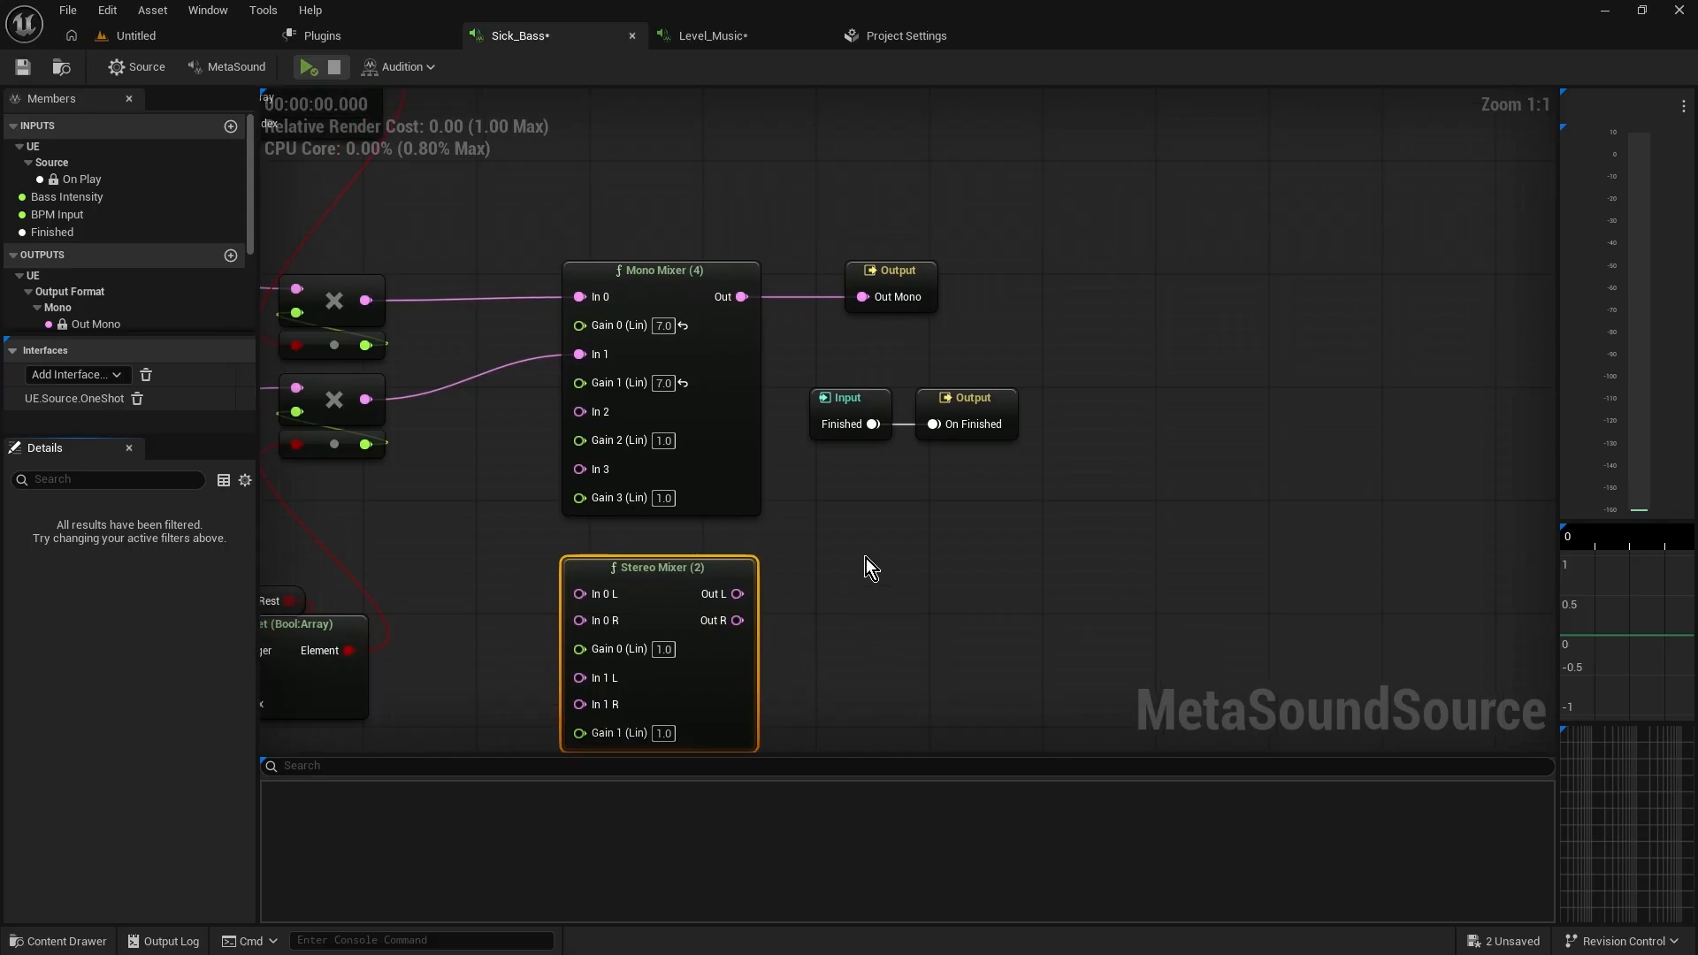
pyautogui.moveTo(867, 559); pyautogui.dragTo(894, 584, button='right')
pyautogui.moveTo(562, 235); pyautogui.dragTo(816, 557)
pyautogui.moveTo(816, 509); pyautogui.dragTo(800, 521, button='right')
pyautogui.moveTo(710, 277); pyautogui.dragTo(757, 259, button='right')
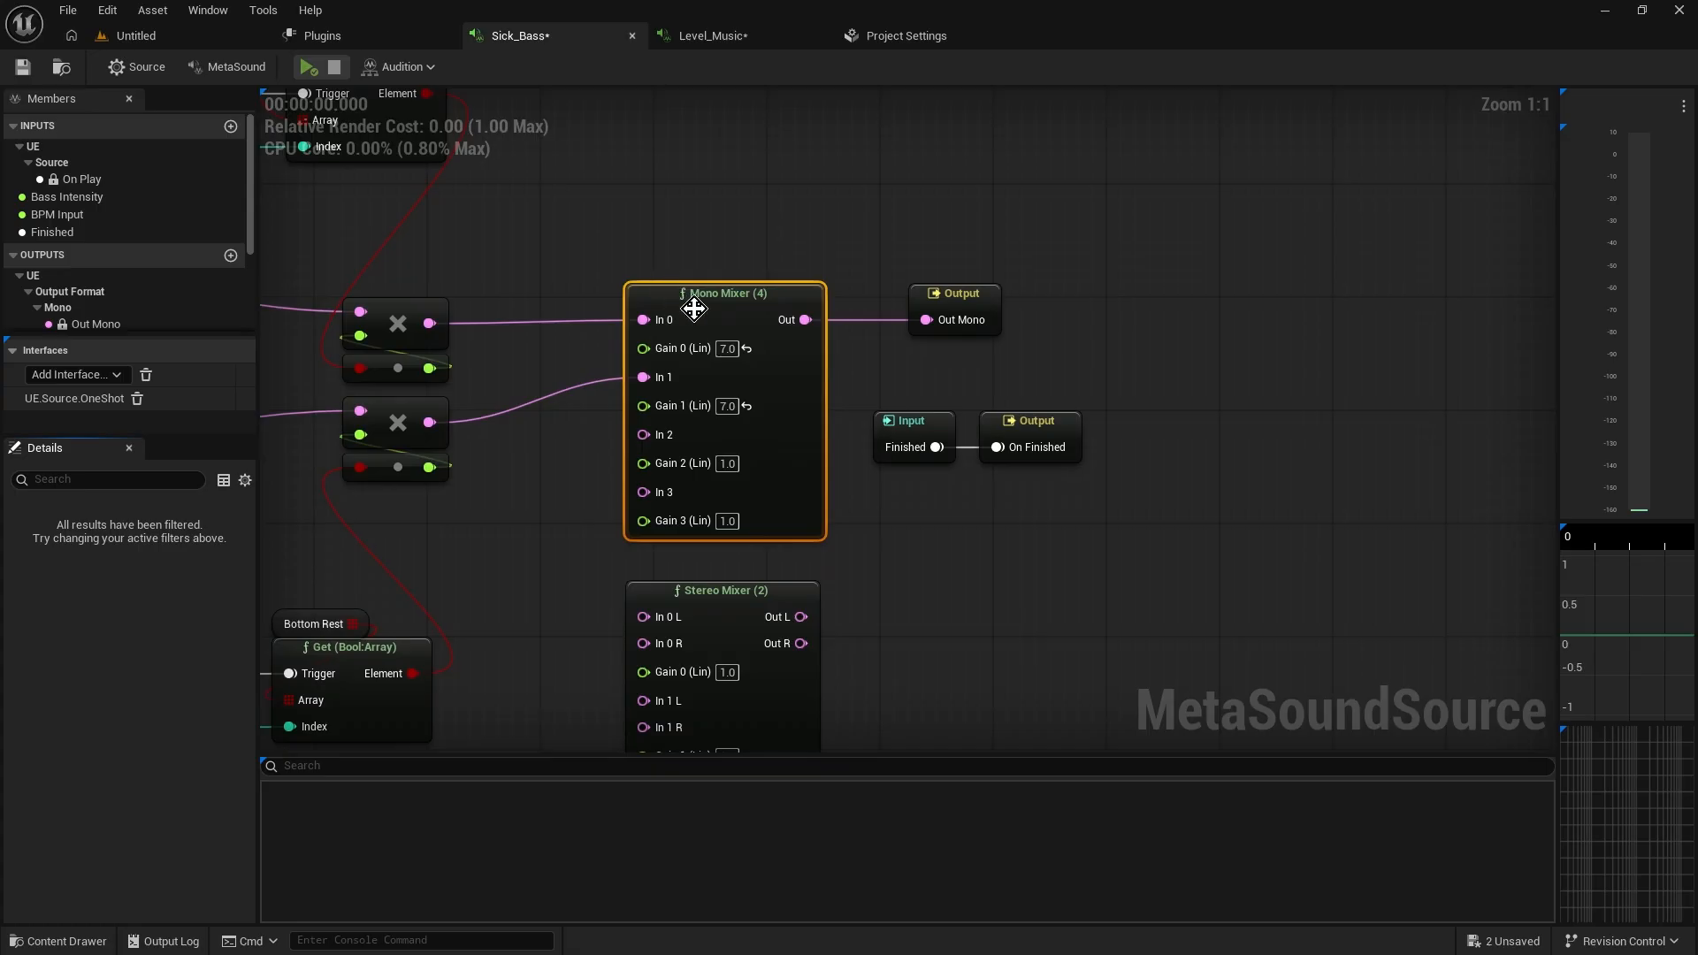
pyautogui.moveTo(901, 530); pyautogui.dragTo(817, 445, button='right')
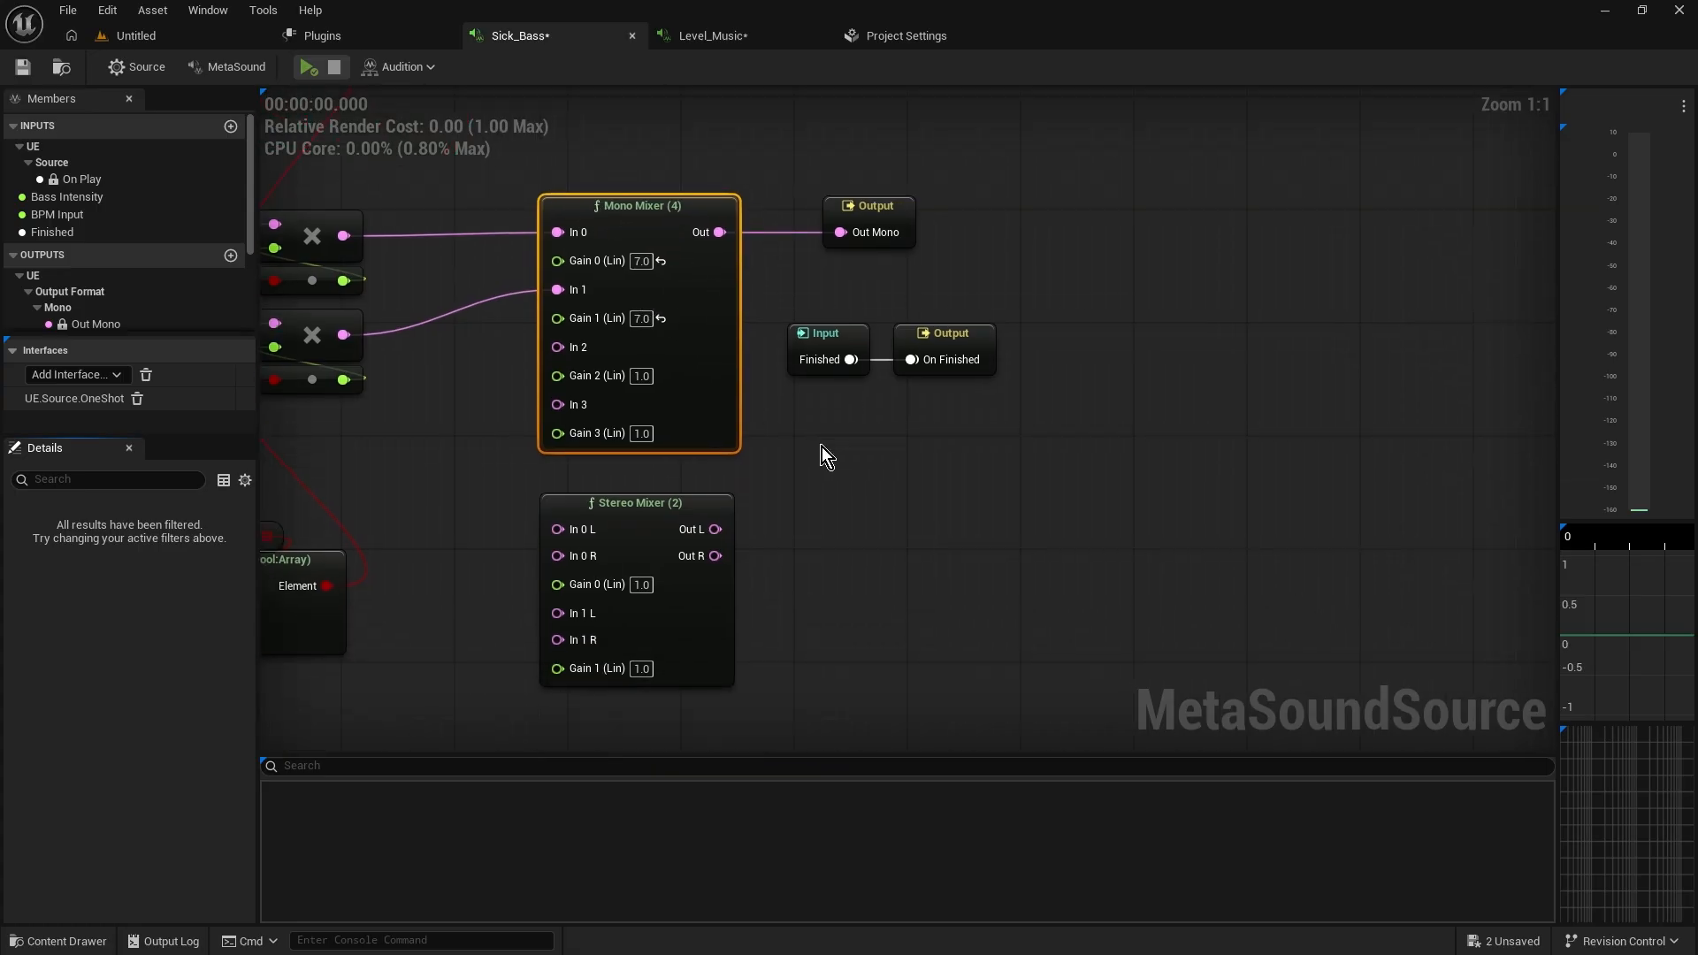
pyautogui.moveTo(617, 504); pyautogui.dragTo(711, 500, button='right')
pyautogui.moveTo(721, 508); pyautogui.dragTo(1219, 535)
pyautogui.moveTo(1020, 474); pyautogui.dragTo(1014, 571, button='right')
pyautogui.moveTo(612, 252); pyautogui.dragTo(834, 605)
pyautogui.moveTo(877, 529); pyautogui.dragTo(841, 561, button='right')
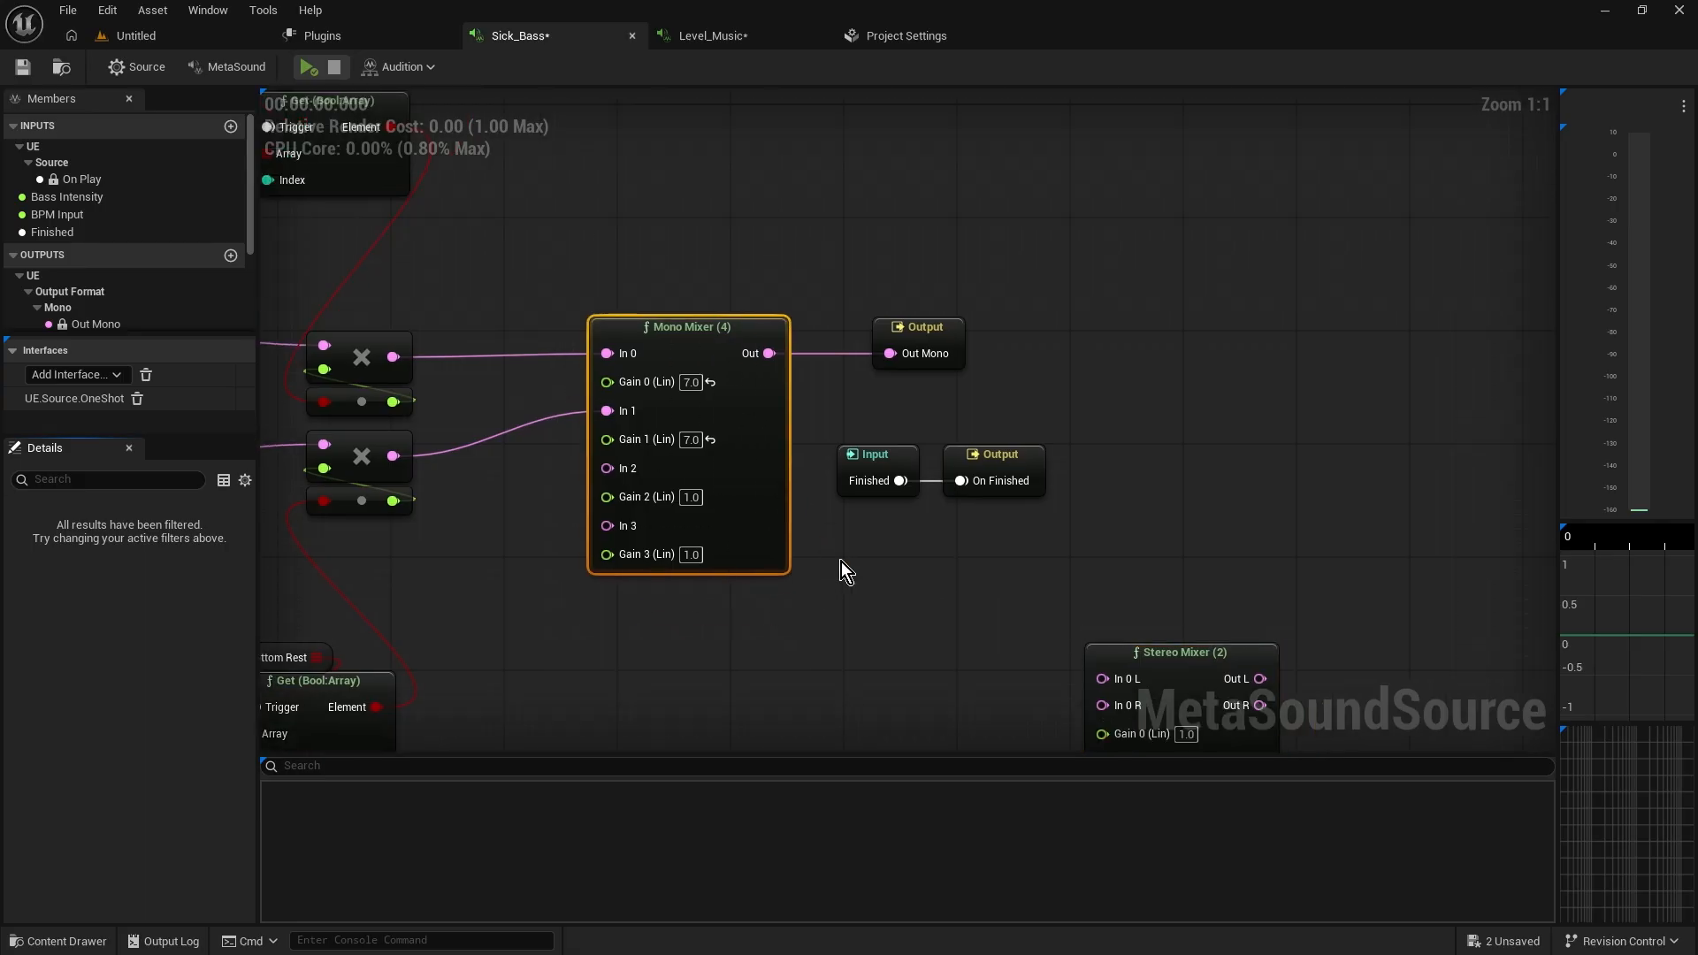
# Add a Mono Mixer (8) node below the Mono Mixer (4)
pyautogui.moveTo(757, 677); pyautogui.dragTo(757, 524, button='right')
pyautogui.rightClick(757, 520)
pyautogui.write('mixer')
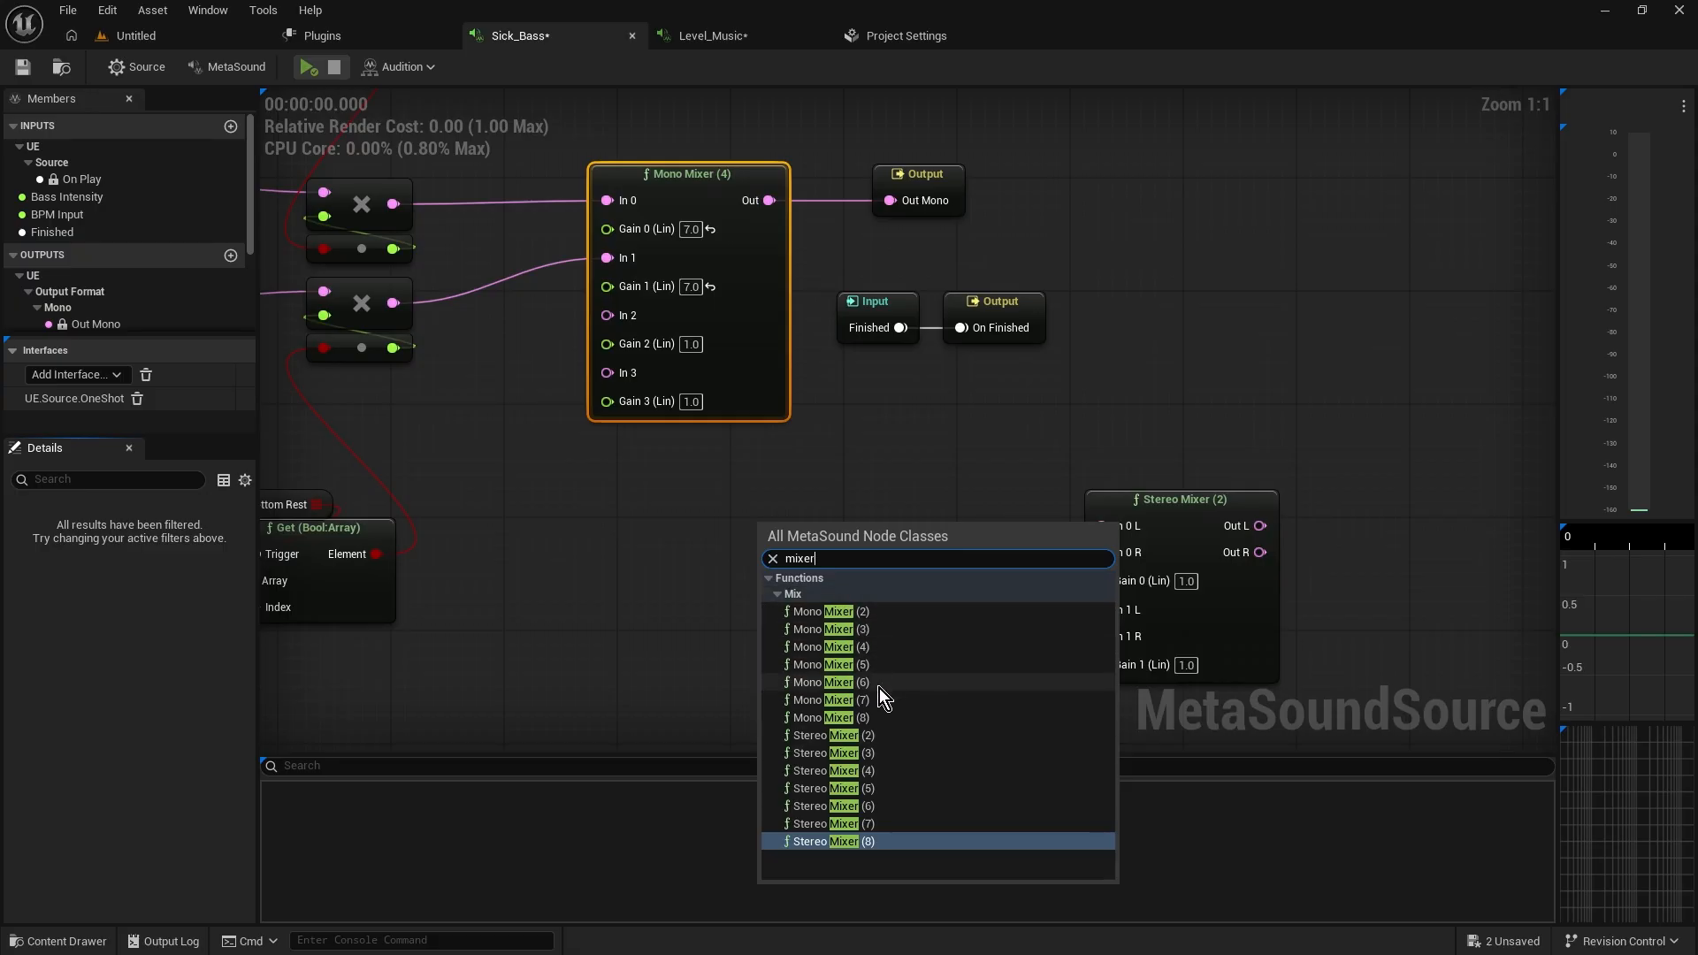
pyautogui.click(879, 717)
pyautogui.scroll(-4, 909, 447)
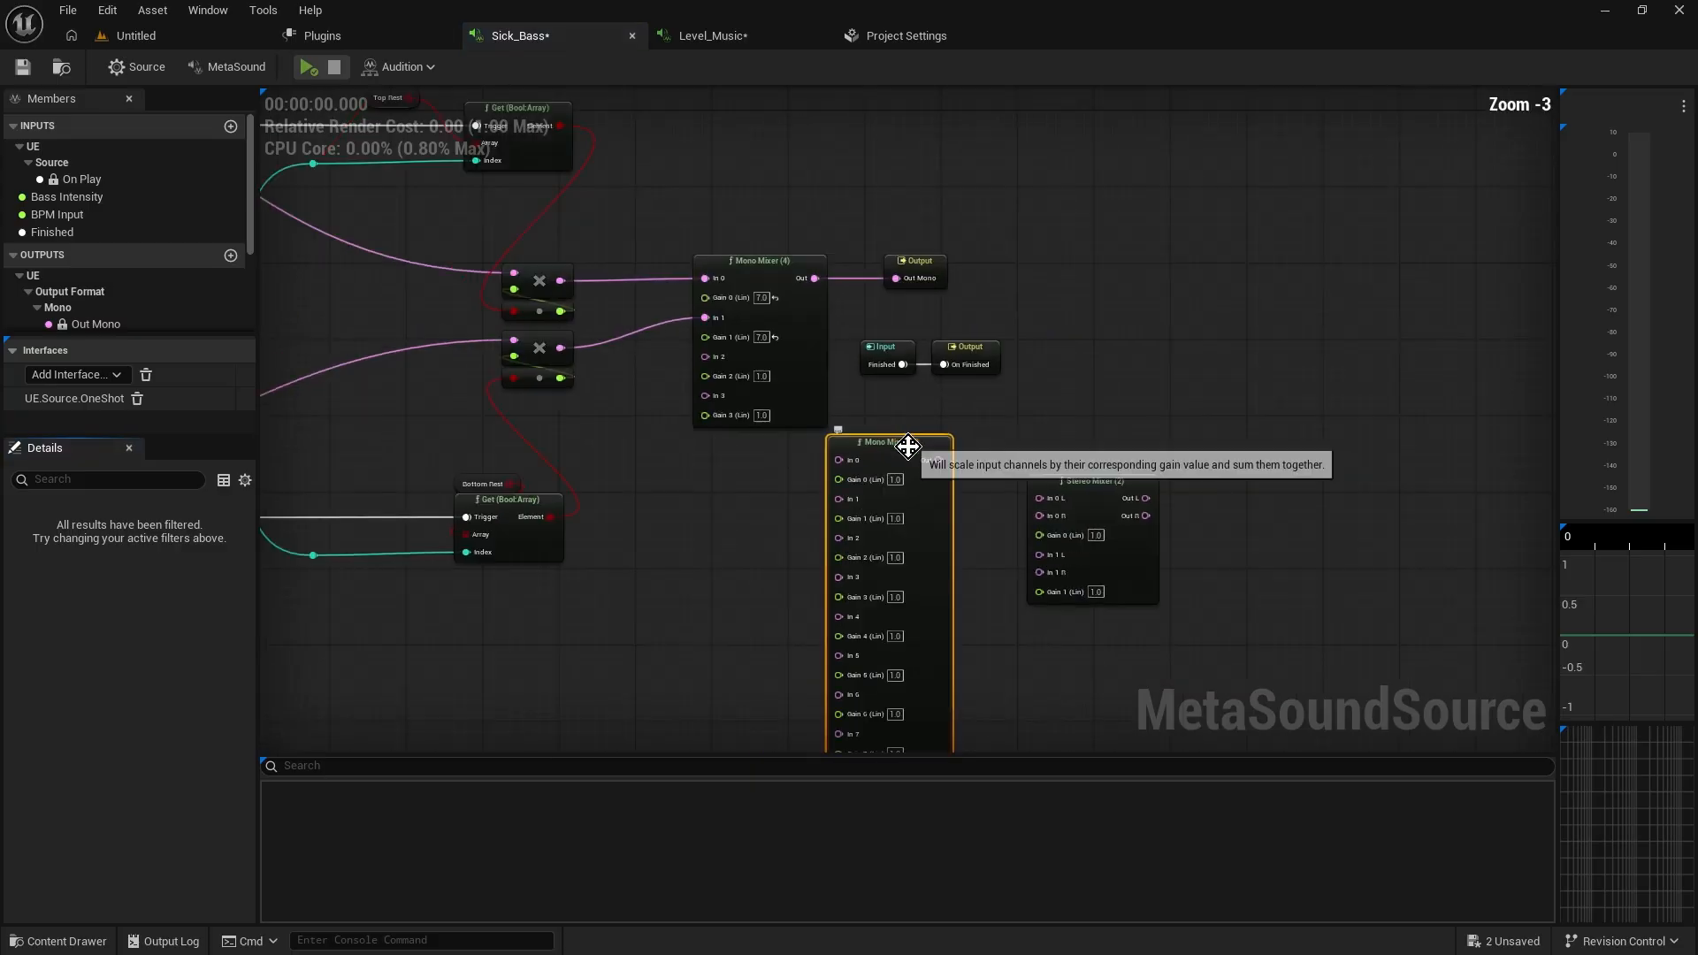
pyautogui.scroll(4, 794, 586)
pyautogui.moveTo(789, 571); pyautogui.dragTo(701, 443, button='right')
pyautogui.scroll(-1, 712, 460)
pyautogui.moveTo(929, 477); pyautogui.dragTo(841, 554, button='right')
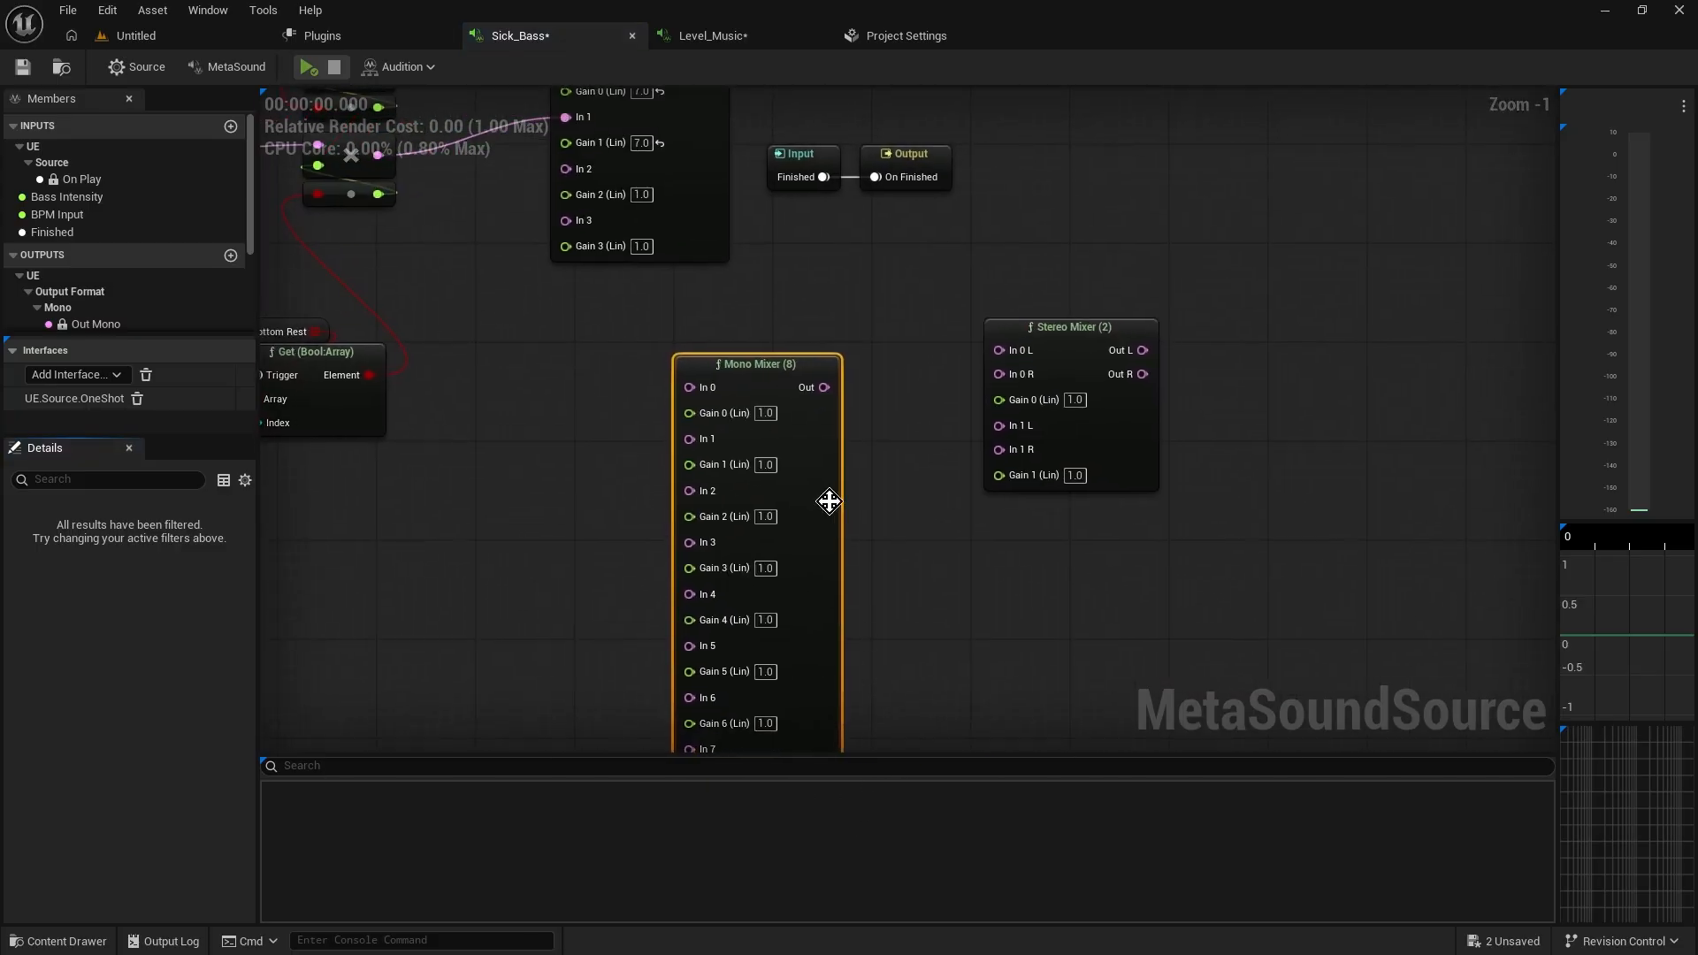
# Wire the Mono Mixer (8) output into In 3 of the Mono Mixer (4), then delete the Mono Mixer (8) node
pyautogui.moveTo(825, 390); pyautogui.dragTo(583, 385)
pyautogui.click(689, 360)
pyautogui.scroll(-2, 762, 373)
pyautogui.moveTo(652, 334); pyautogui.dragTo(654, 240)
pyautogui.scroll(3, 662, 422)
pyautogui.moveTo(661, 408); pyautogui.dragTo(761, 301, button='right')
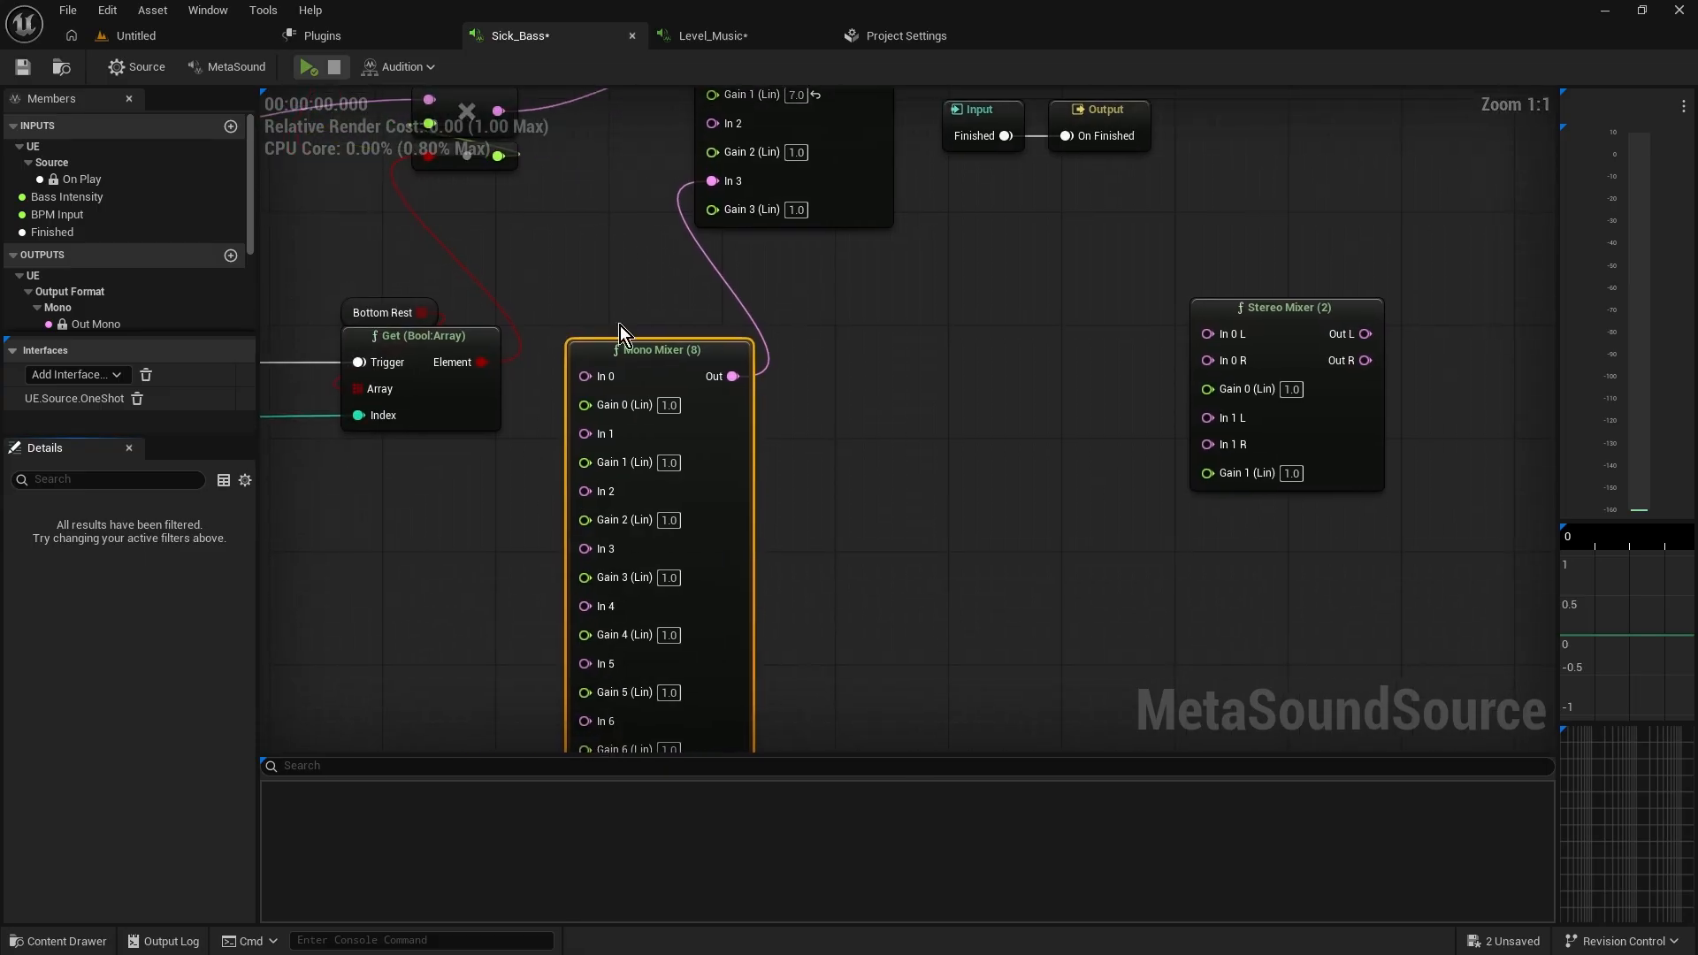
pyautogui.moveTo(819, 444); pyautogui.dragTo(800, 675, button='right')
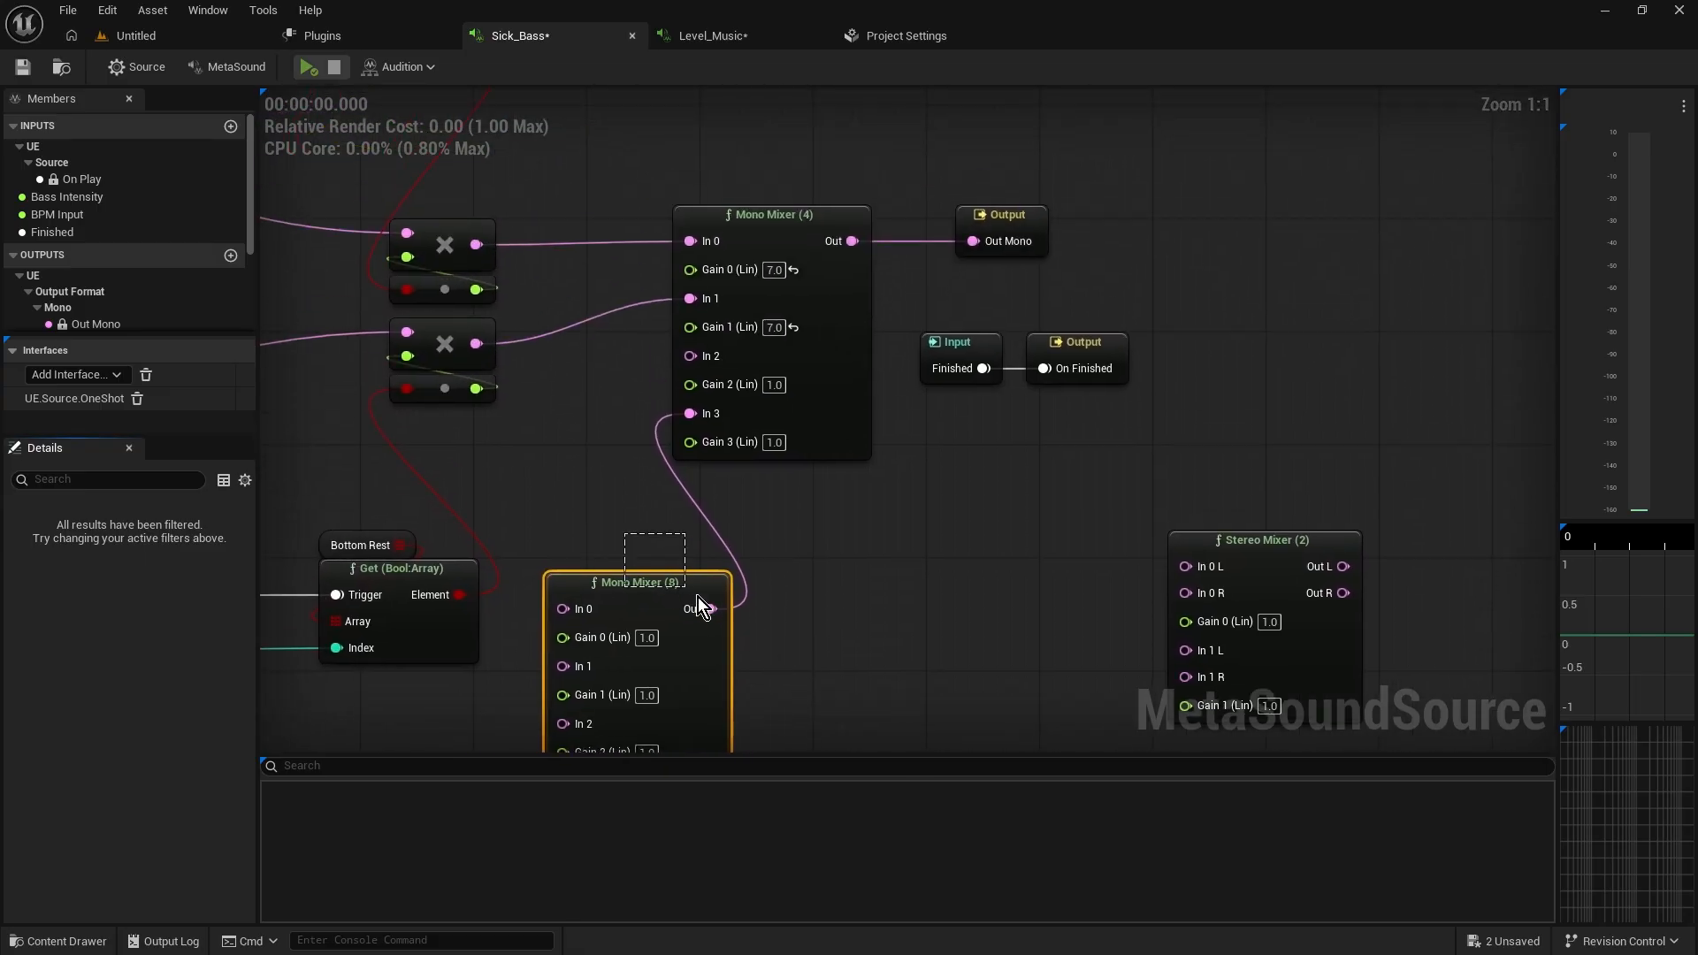
pyautogui.press('Delete')
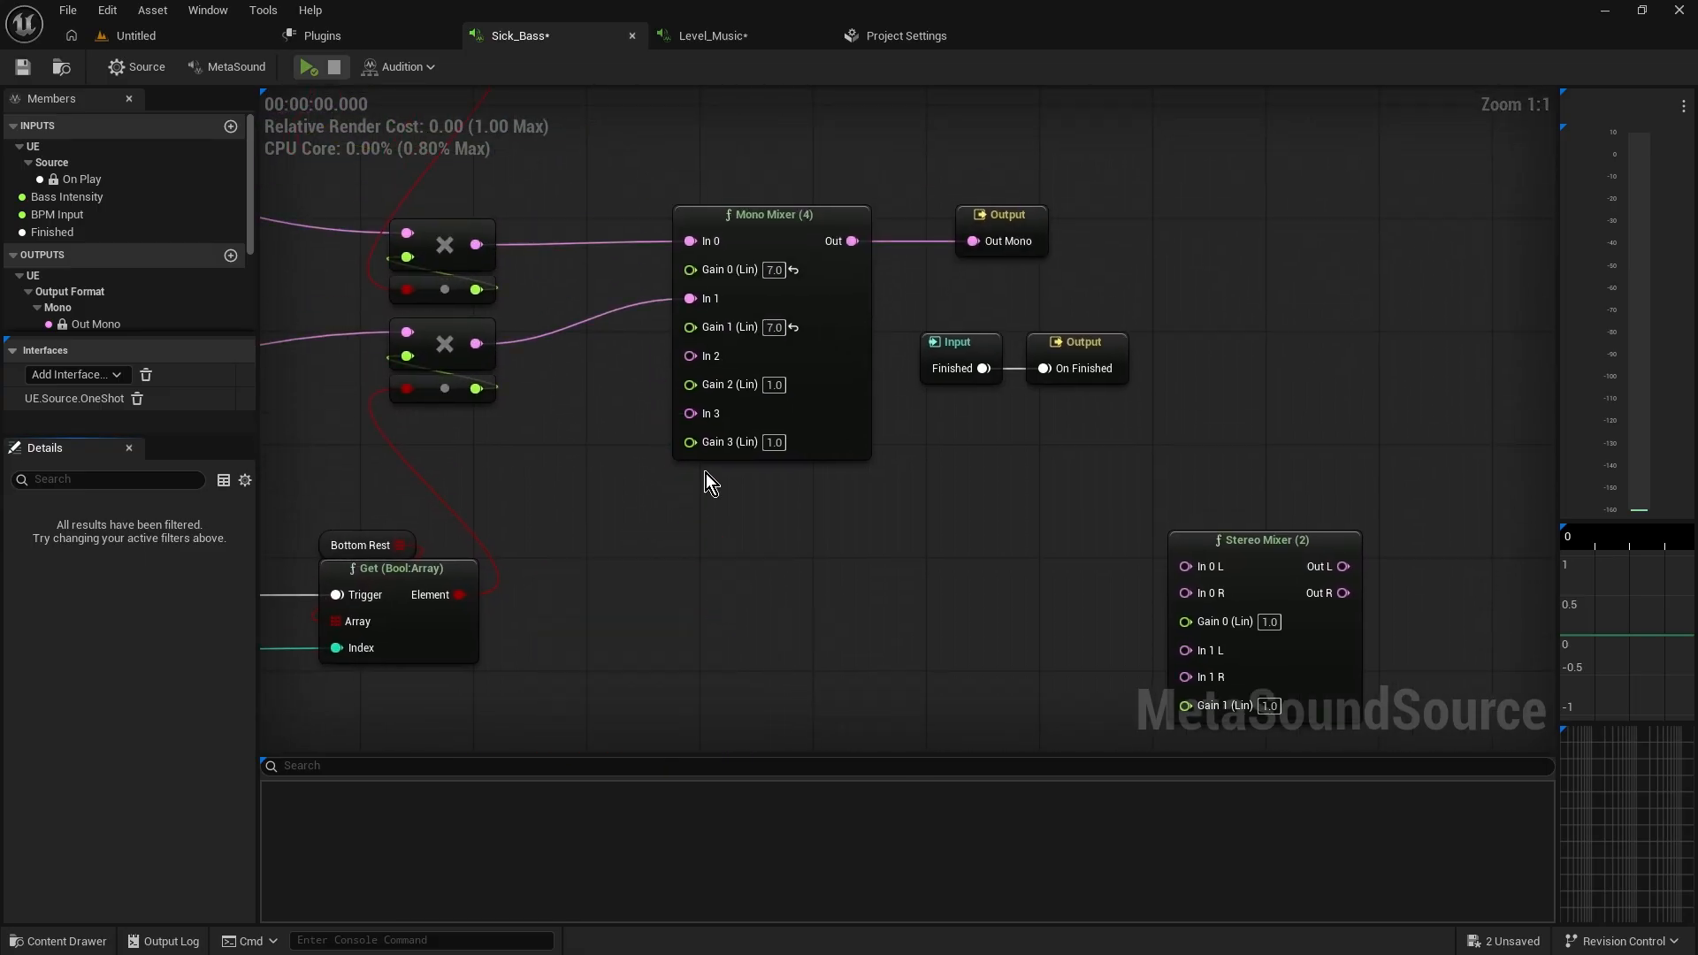
# Play the Sick_Bass MetaSound preview and stop it
pyautogui.moveTo(619, 214); pyautogui.dragTo(500, 247, button='right')
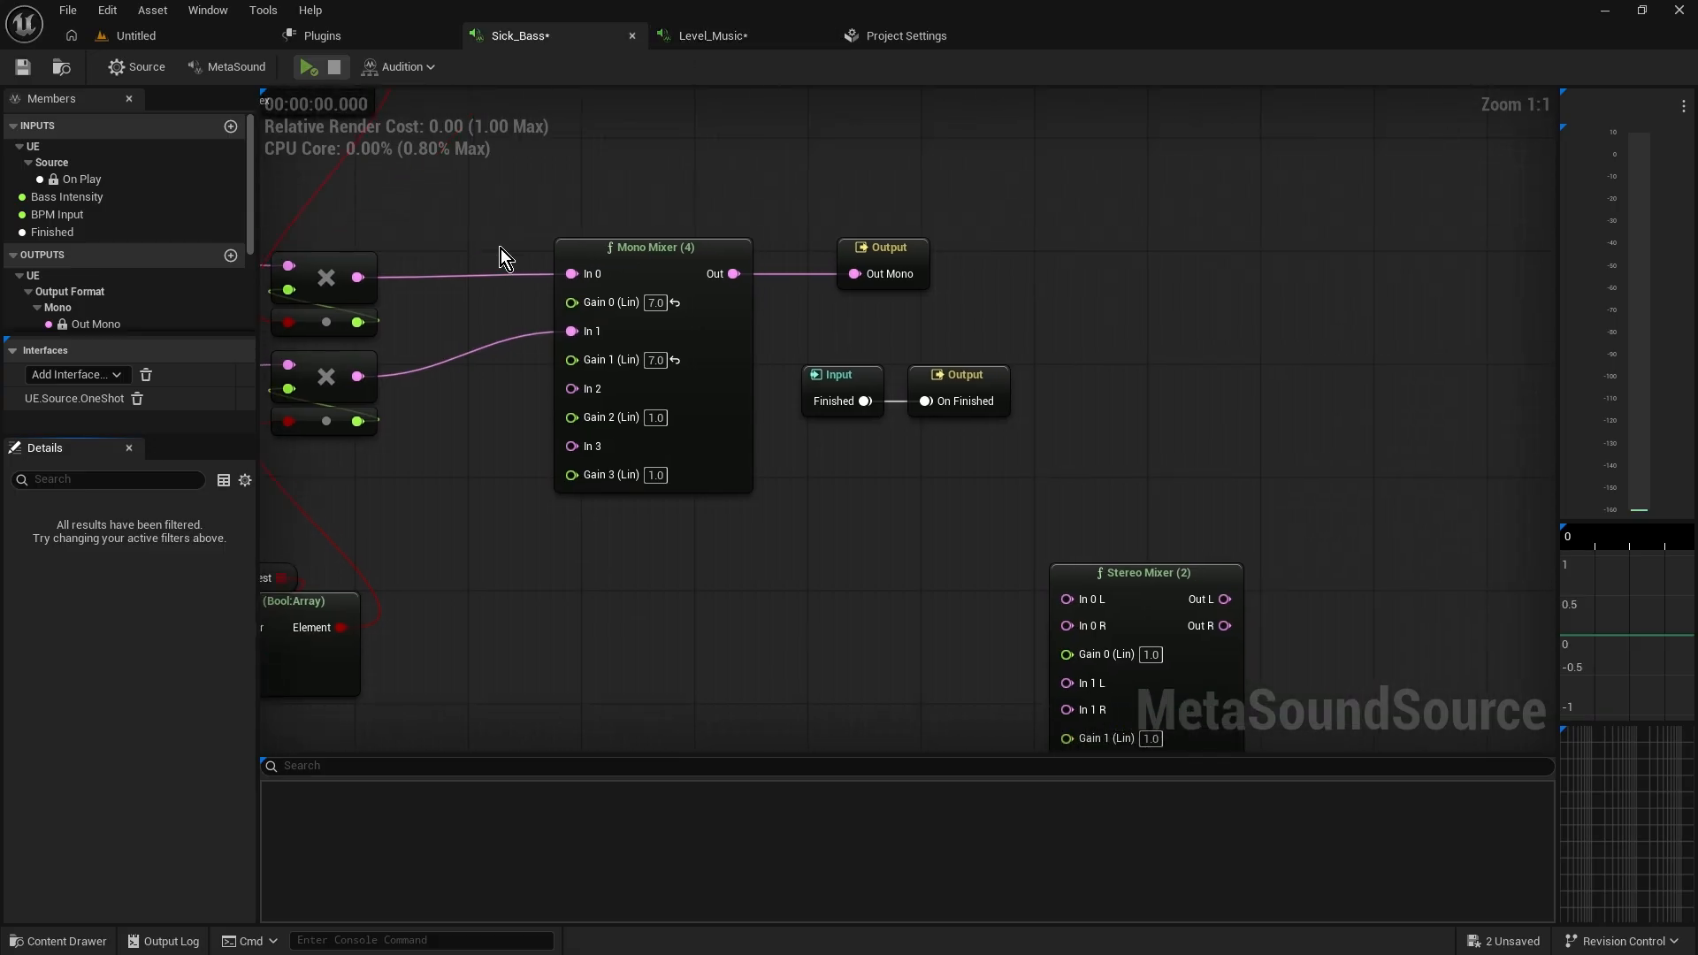
pyautogui.scroll(-12, 623, 257)
pyautogui.moveTo(623, 321); pyautogui.dragTo(871, 322, button='right')
pyautogui.scroll(13, 789, 322)
pyautogui.moveTo(645, 386); pyautogui.dragTo(672, 433, button='right')
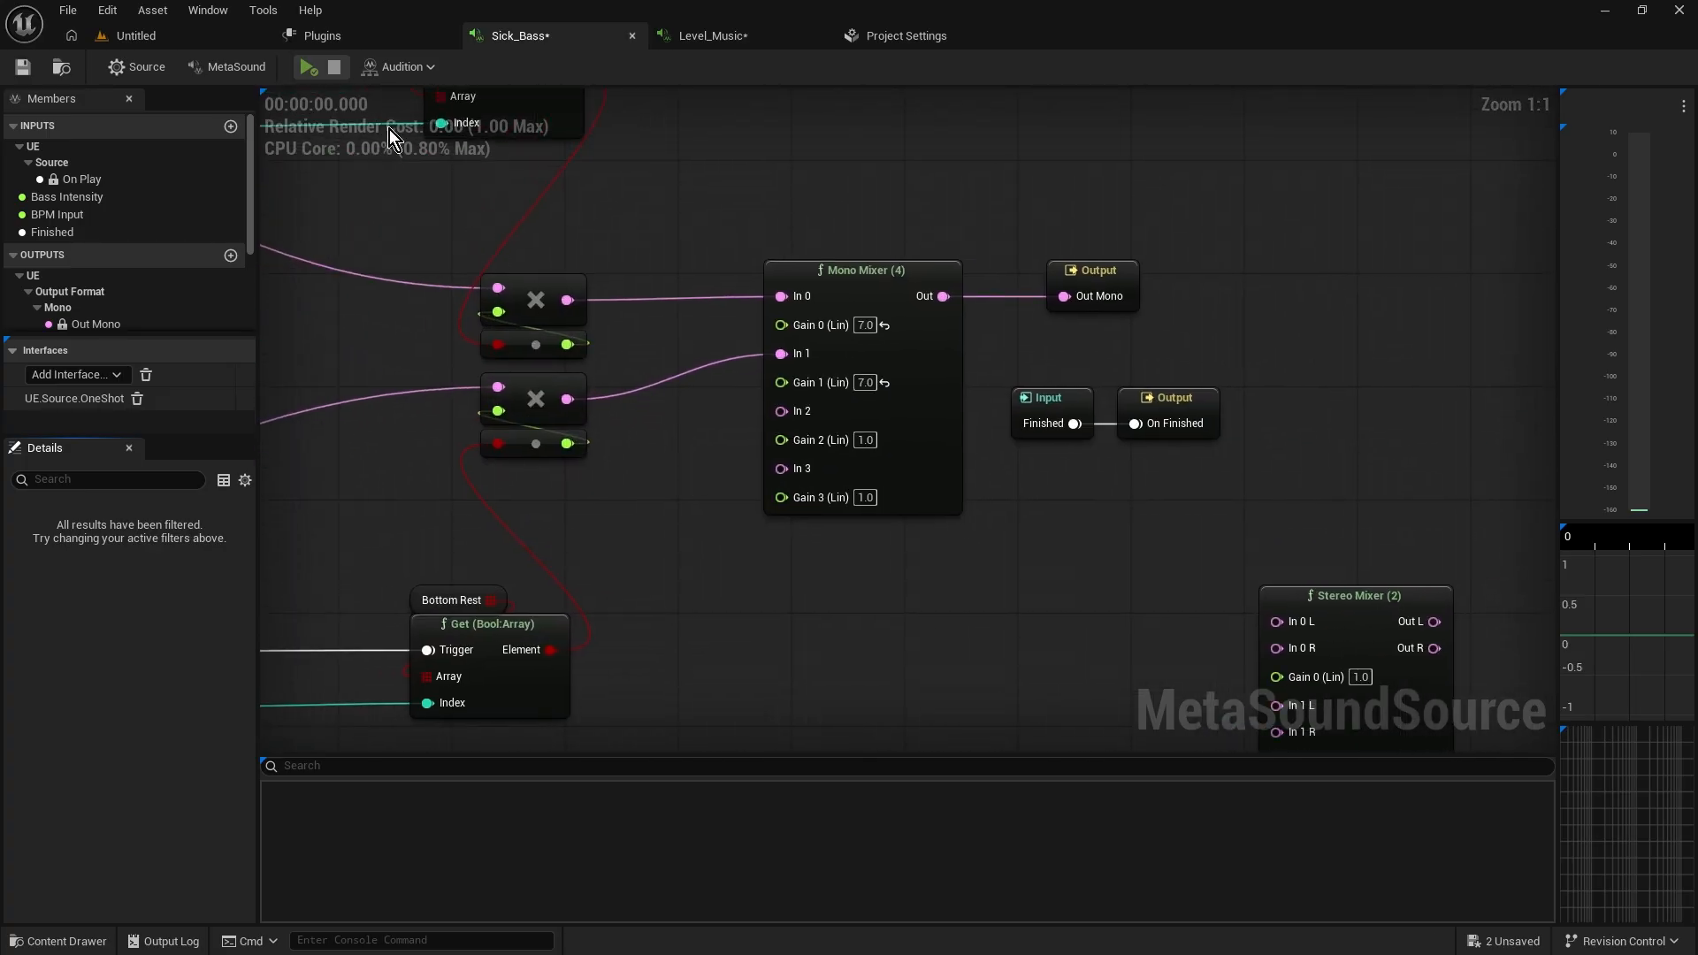
pyautogui.click(310, 68)
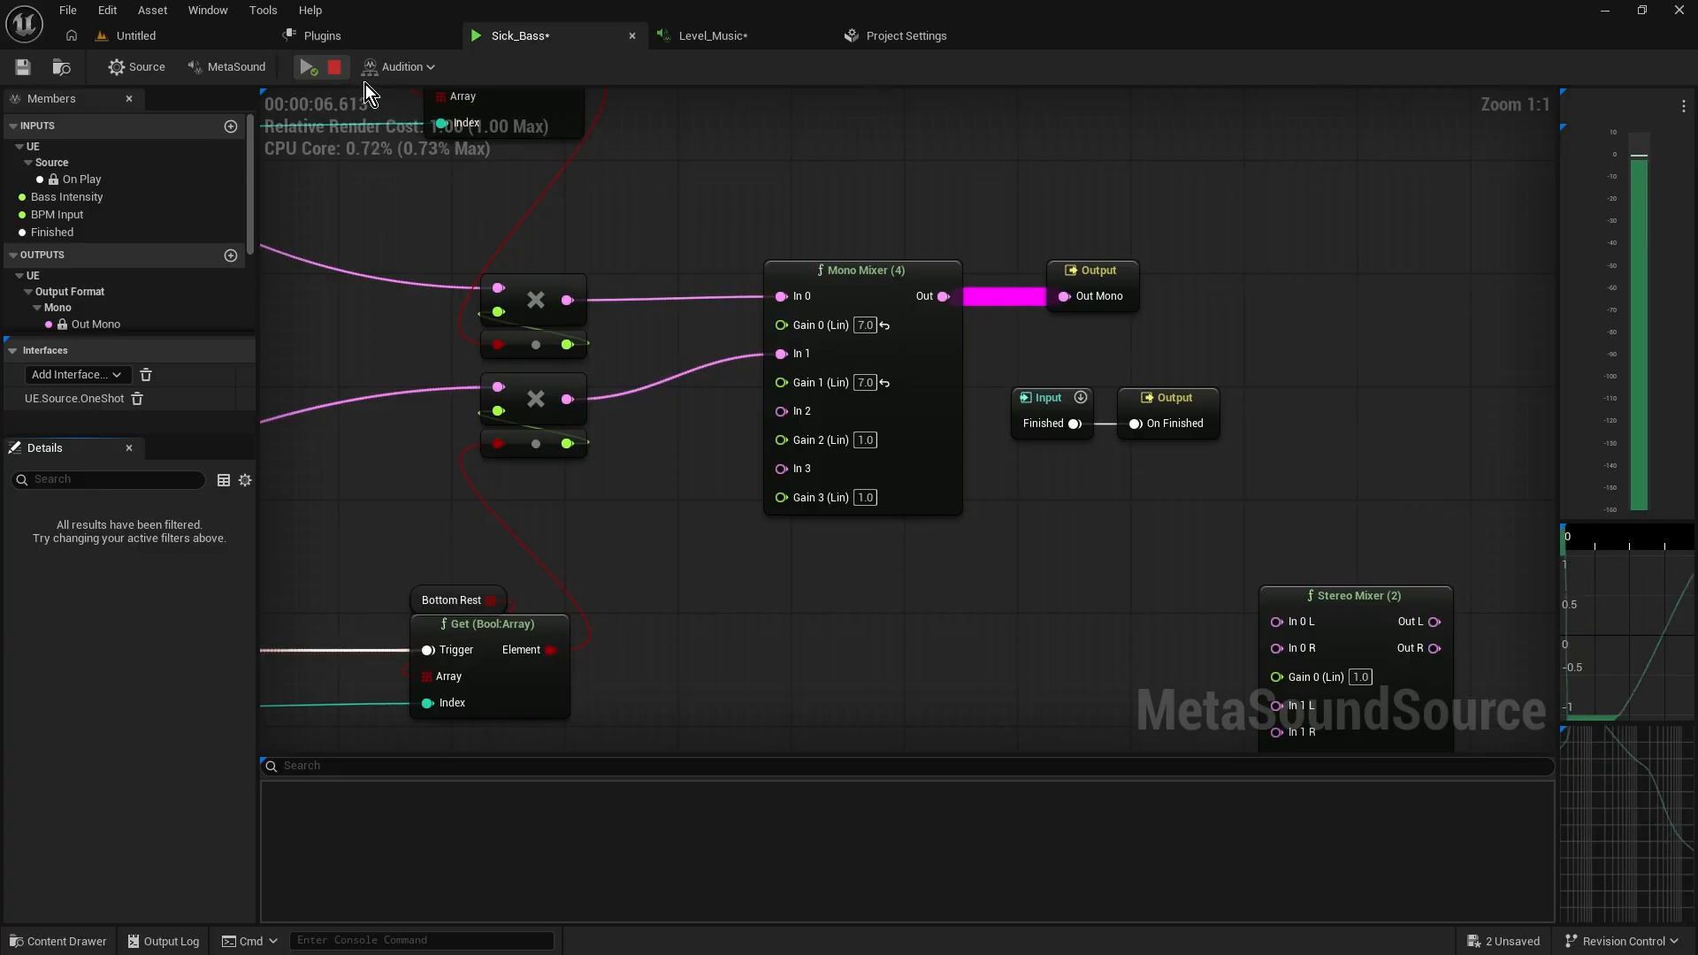
pyautogui.click(335, 68)
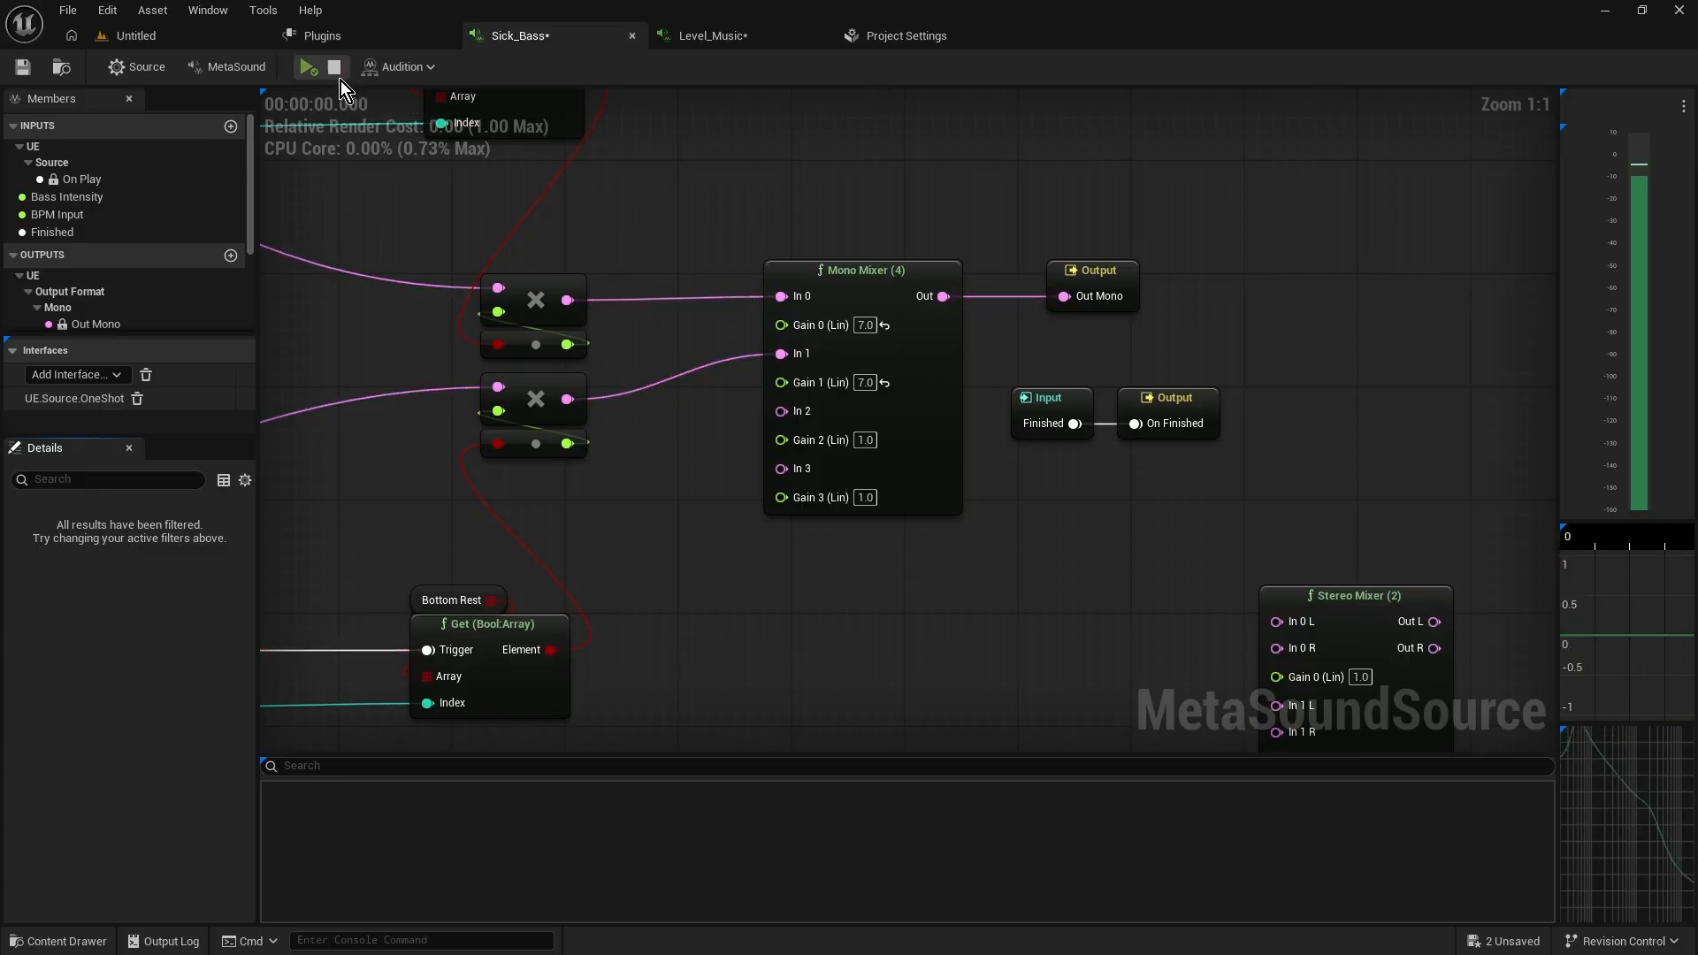
# Zoom out and pan across the graph to survey the whole Sick_Bass node network
pyautogui.scroll(-5, 460, 256)
pyautogui.scroll(-5, 460, 257)
pyautogui.moveTo(460, 256); pyautogui.dragTo(860, 280, button='right')
pyautogui.scroll(-2, 686, 299)
pyautogui.moveTo(687, 299); pyautogui.dragTo(815, 301, button='right')
pyautogui.scroll(3, 810, 301)
pyautogui.scroll(2, 607, 305)
pyautogui.moveTo(607, 305); pyautogui.dragTo(678, 428, button='right')
pyautogui.scroll(2, 681, 403)
pyautogui.moveTo(649, 346); pyautogui.dragTo(596, 406, button='right')
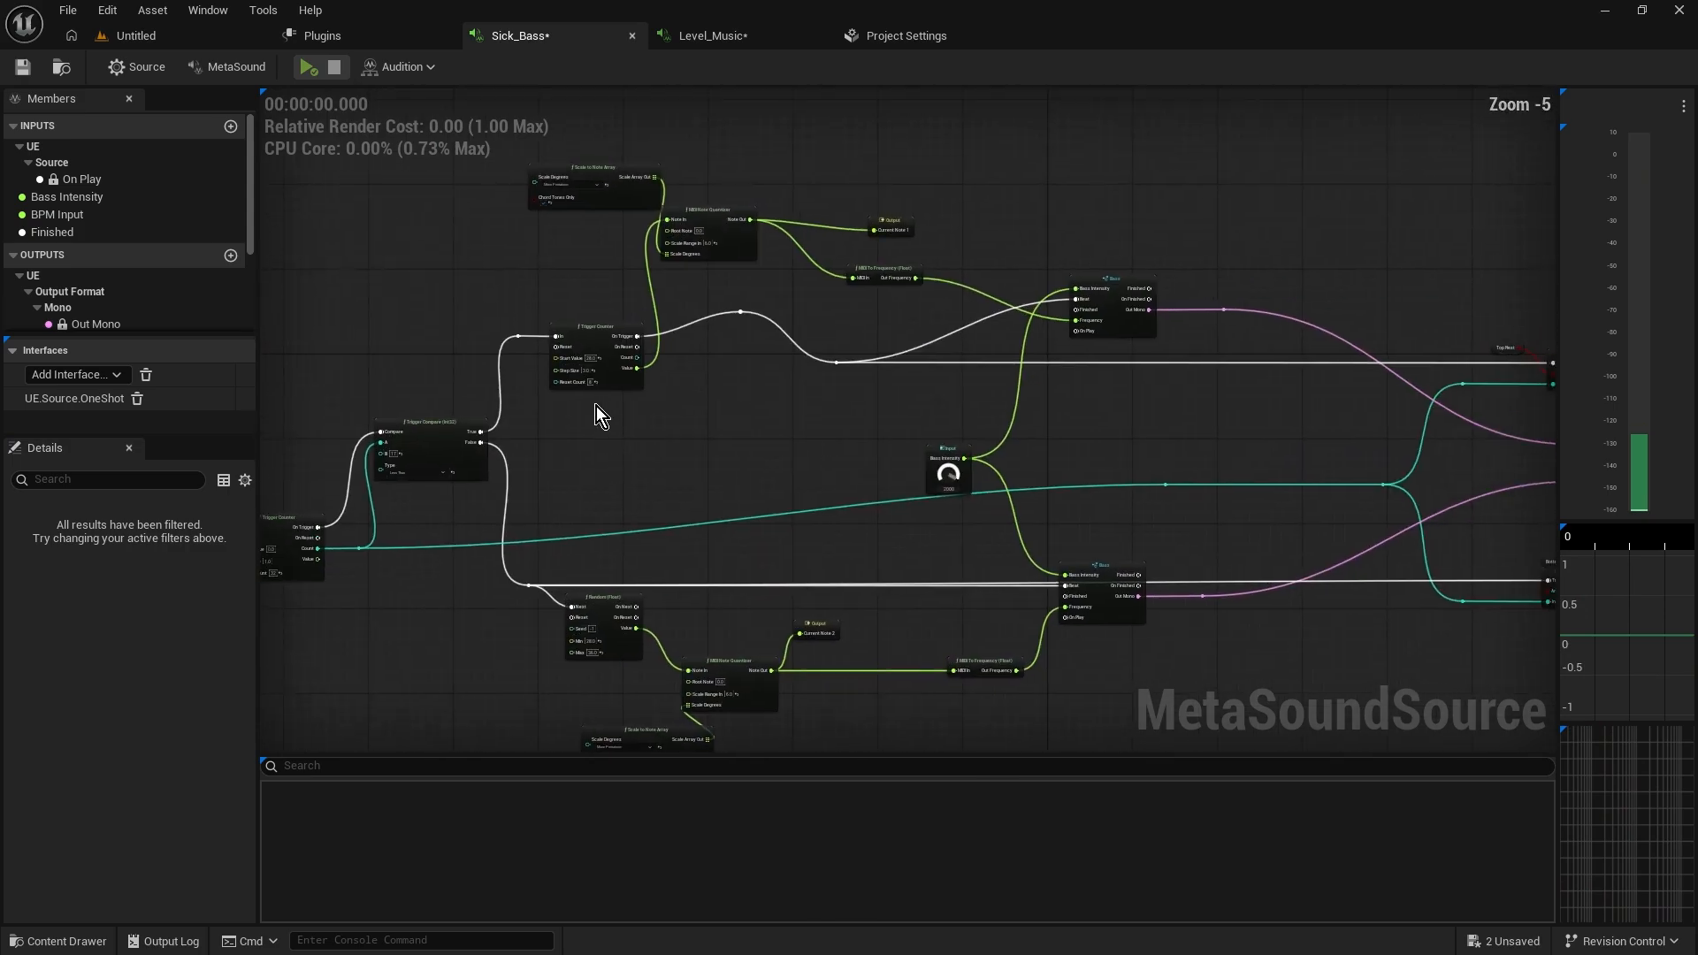
pyautogui.scroll(-1, 586, 411)
pyautogui.moveTo(462, 254); pyautogui.dragTo(993, 463)
pyautogui.moveTo(993, 463); pyautogui.dragTo(757, 447, button='right')
pyautogui.scroll(3, 753, 430)
pyautogui.moveTo(622, 236); pyautogui.dragTo(1336, 543)
pyautogui.scroll(-3, 495, 508)
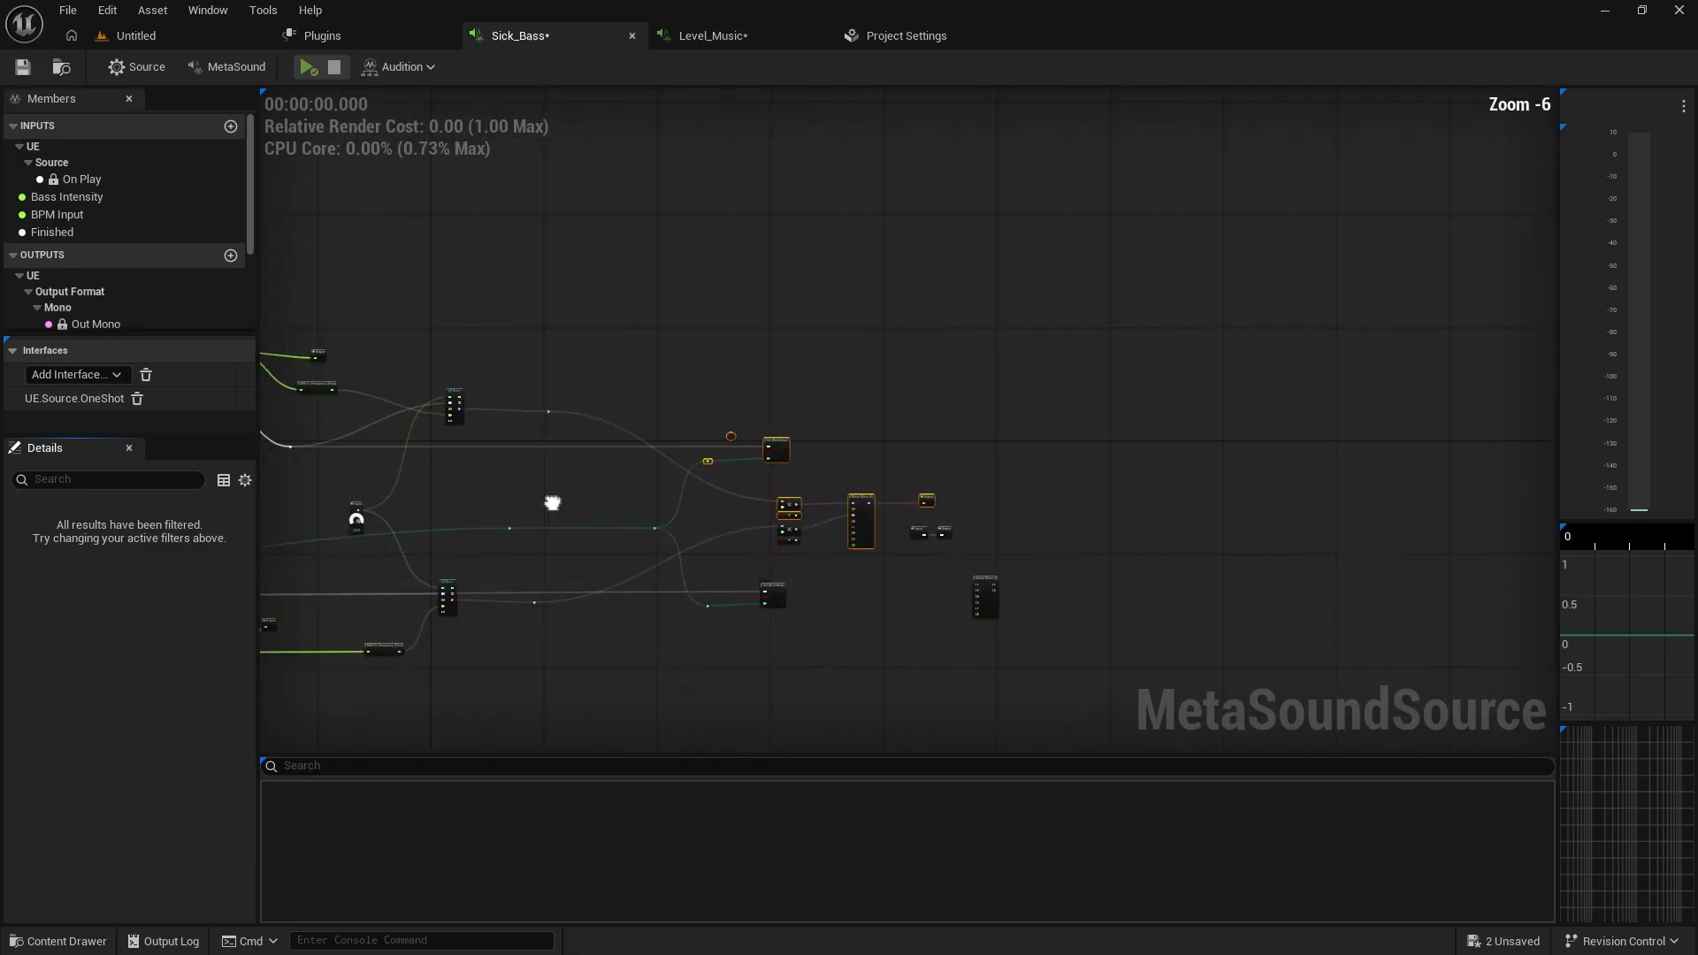
pyautogui.scroll(5, 523, 482)
pyautogui.scroll(-3, 469, 469)
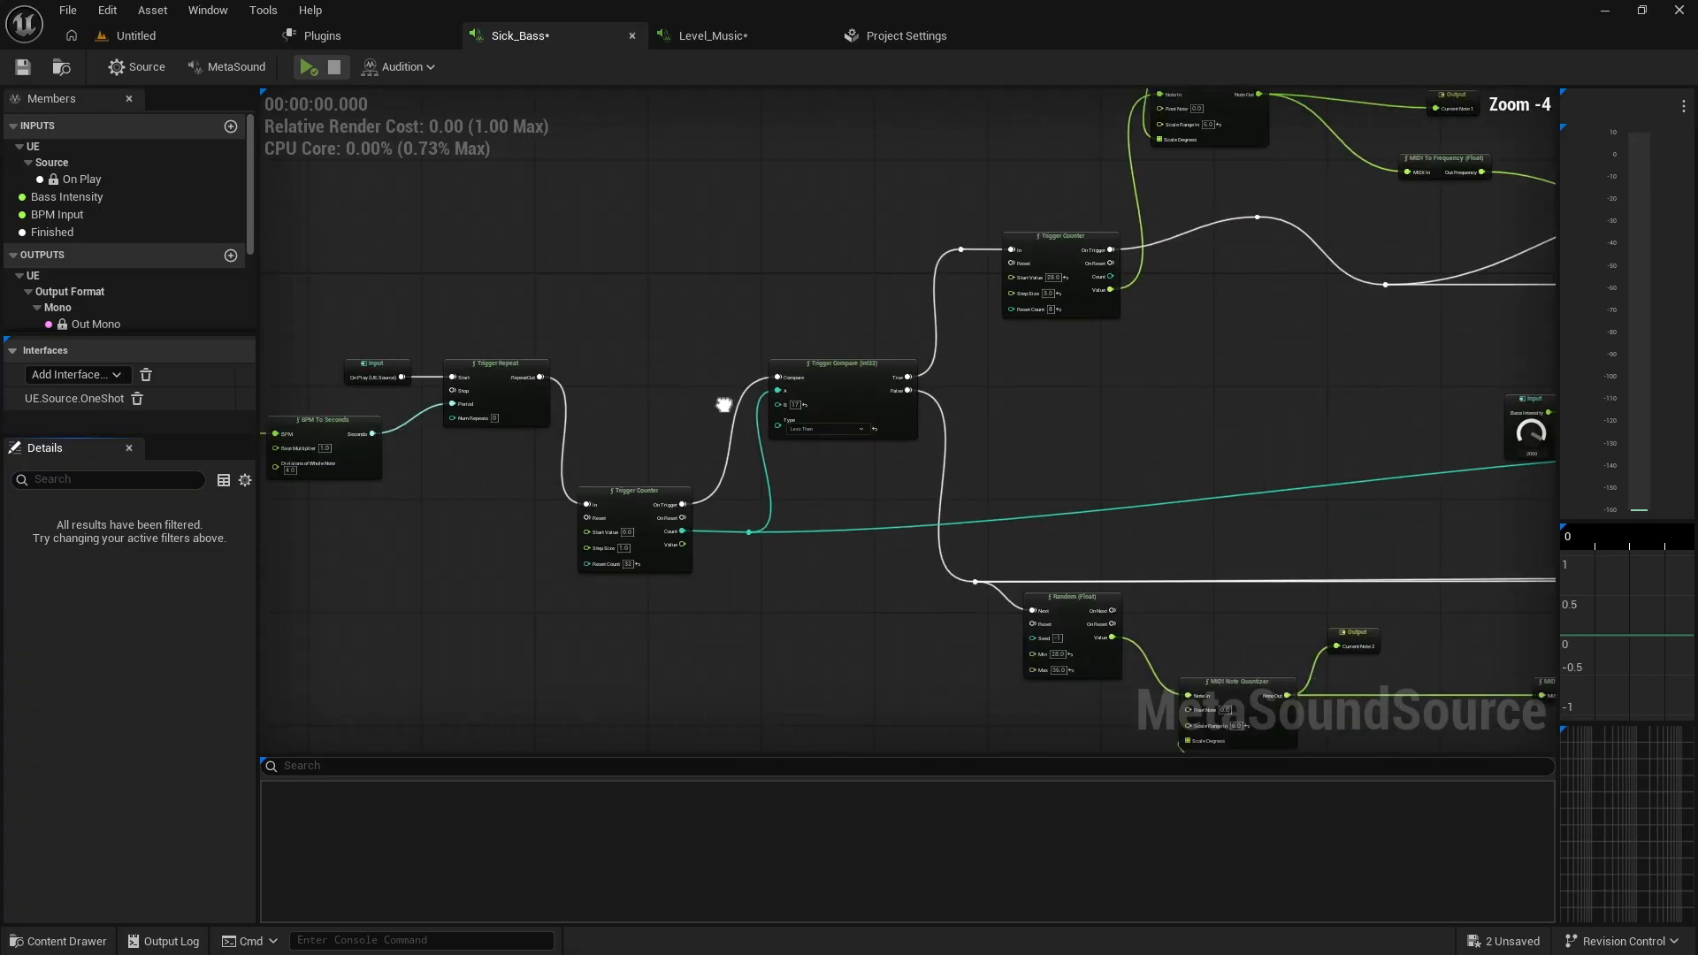
# Inspect the trigger and note-generation nodes feeding the mixers on the graph's left side
pyautogui.scroll(-1, 1036, 474)
pyautogui.moveTo(1035, 474); pyautogui.dragTo(540, 419, button='right')
pyautogui.scroll(-1, 814, 474)
pyautogui.moveTo(539, 426); pyautogui.dragTo(958, 606)
pyautogui.moveTo(1026, 542); pyautogui.dragTo(750, 540, button='right')
pyautogui.scroll(3, 820, 521)
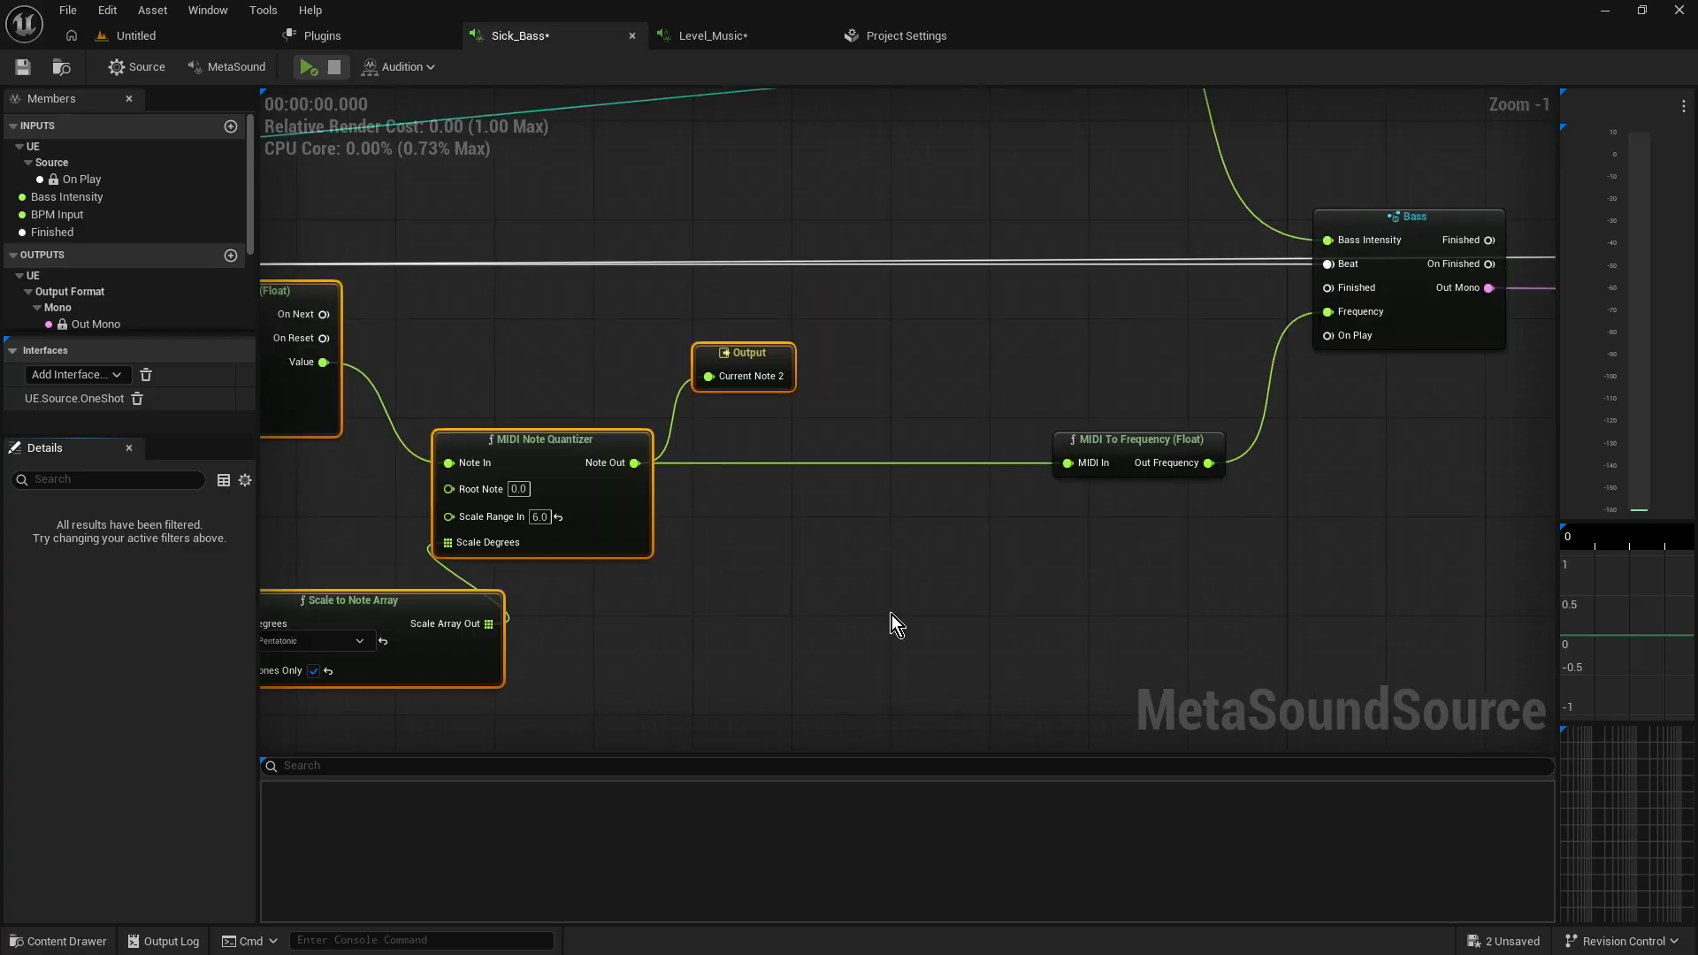
pyautogui.scroll(-3, 891, 614)
pyautogui.moveTo(1119, 585); pyautogui.dragTo(677, 615, button='right')
pyautogui.moveTo(1046, 536); pyautogui.dragTo(904, 587, button='right')
pyautogui.scroll(-3, 1116, 434)
pyautogui.moveTo(1116, 433); pyautogui.dragTo(917, 500, button='right')
pyautogui.scroll(3, 888, 595)
pyautogui.scroll(3, 798, 565)
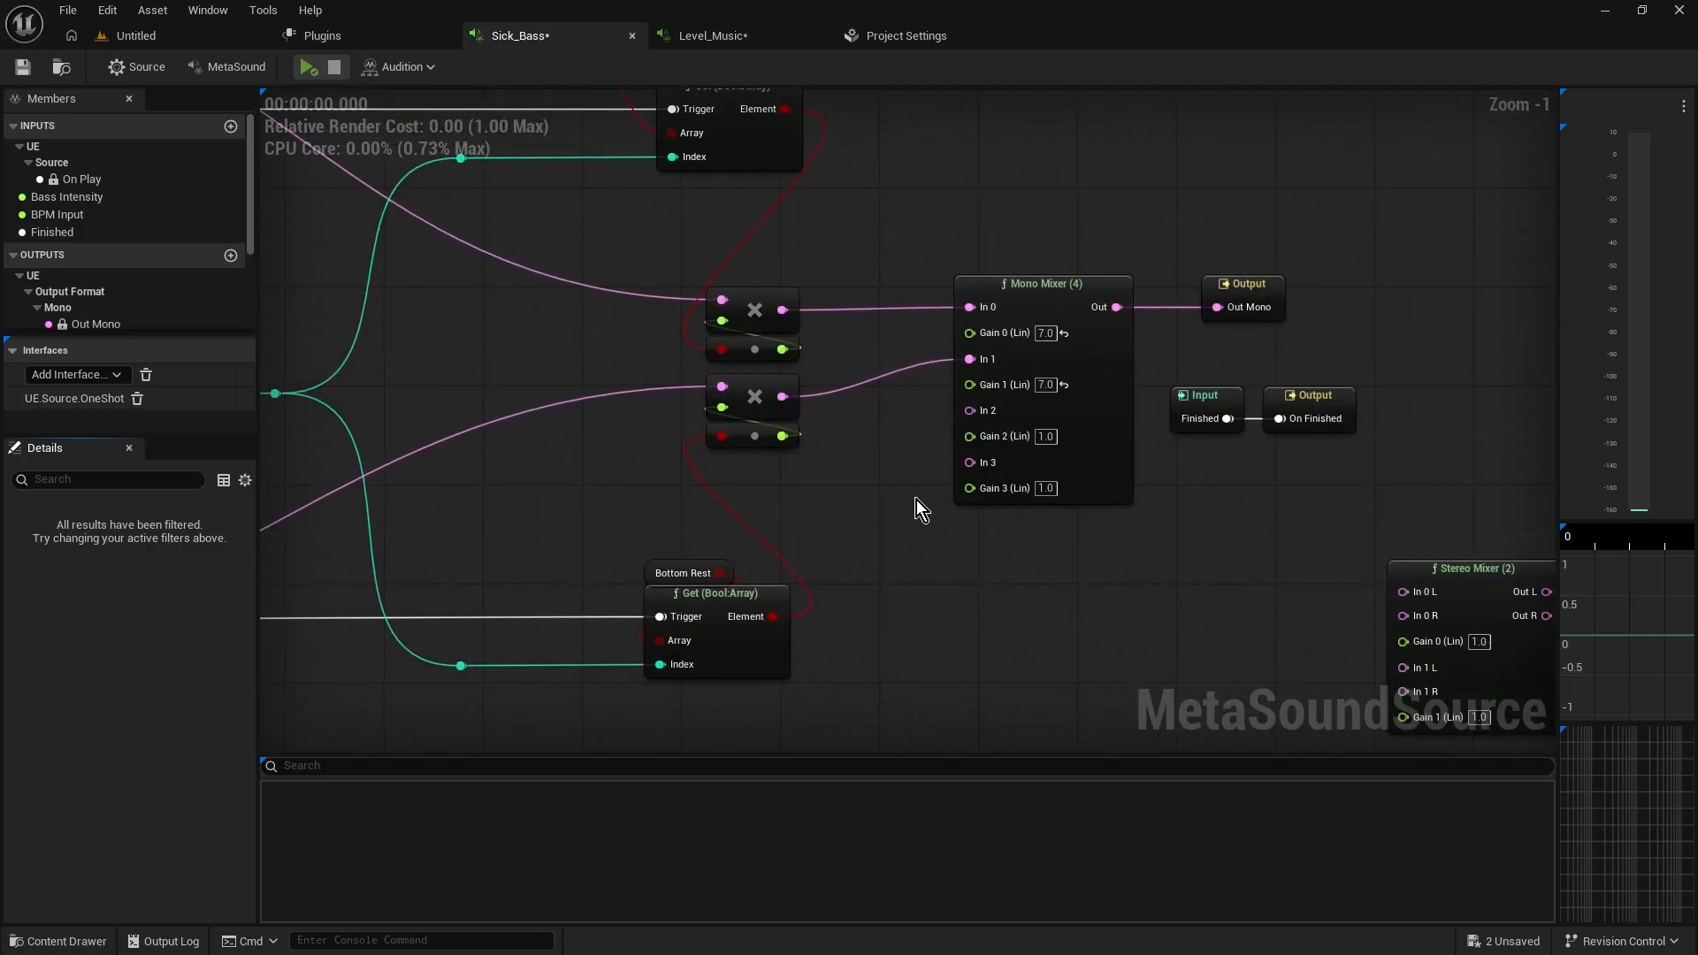
pyautogui.moveTo(590, 348); pyautogui.dragTo(640, 360, button='right')
pyautogui.scroll(-7, 796, 389)
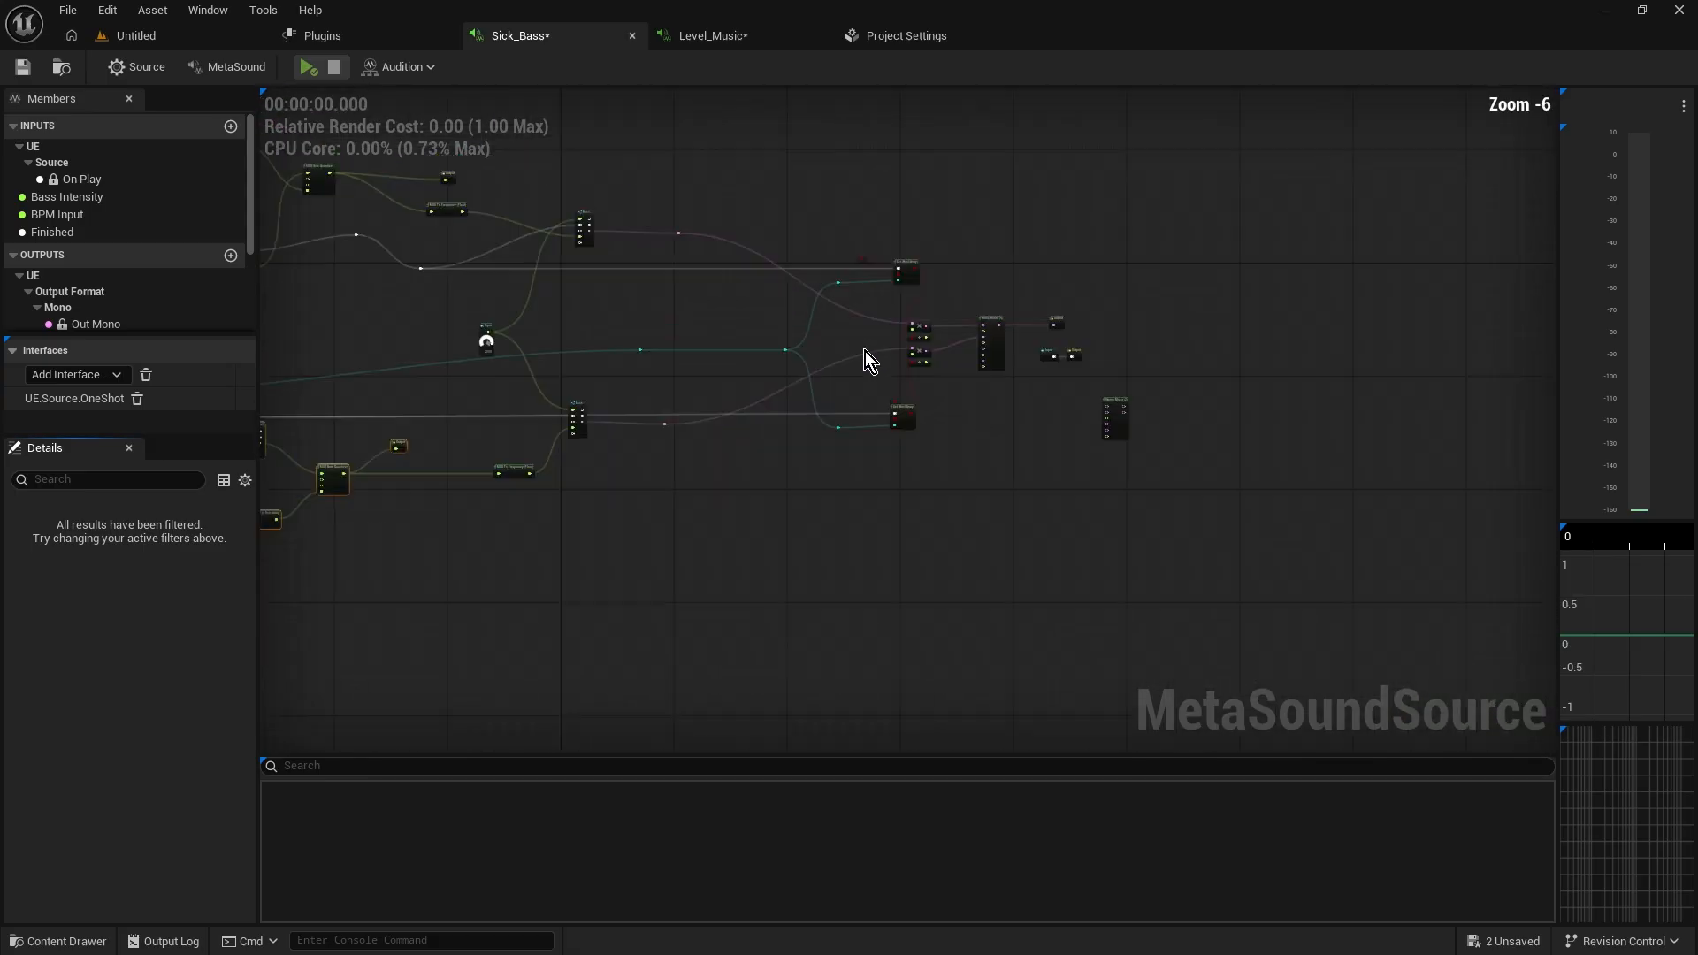
# Replay and stop the Sick_Bass preview while reviewing the mixer area
pyautogui.click(310, 68)
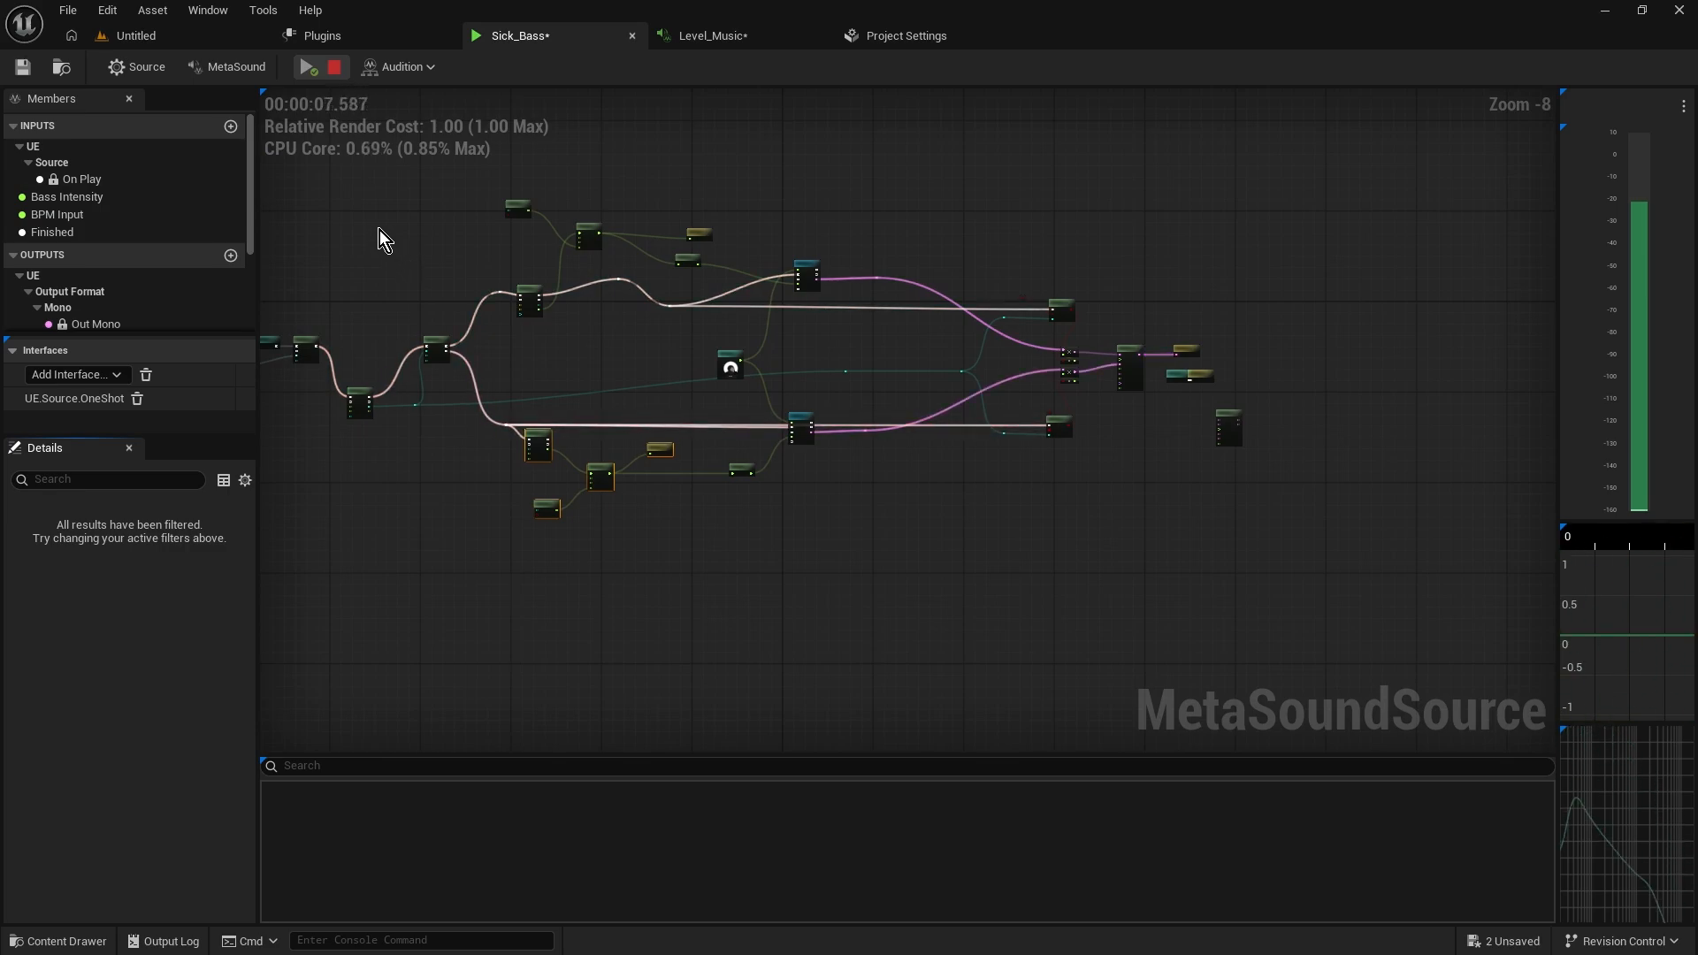
pyautogui.click(335, 67)
pyautogui.scroll(6, 715, 412)
pyautogui.moveTo(744, 408); pyautogui.dragTo(640, 387, button='right')
pyautogui.moveTo(641, 388); pyautogui.dragTo(989, 465)
pyautogui.moveTo(979, 465); pyautogui.dragTo(793, 462, button='right')
pyautogui.moveTo(982, 257); pyautogui.dragTo(1141, 359)
pyautogui.moveTo(1141, 359); pyautogui.dragTo(1208, 367, button='right')
# Switch to the Level_Music MetaSound and play its preview
pyautogui.click(712, 36)
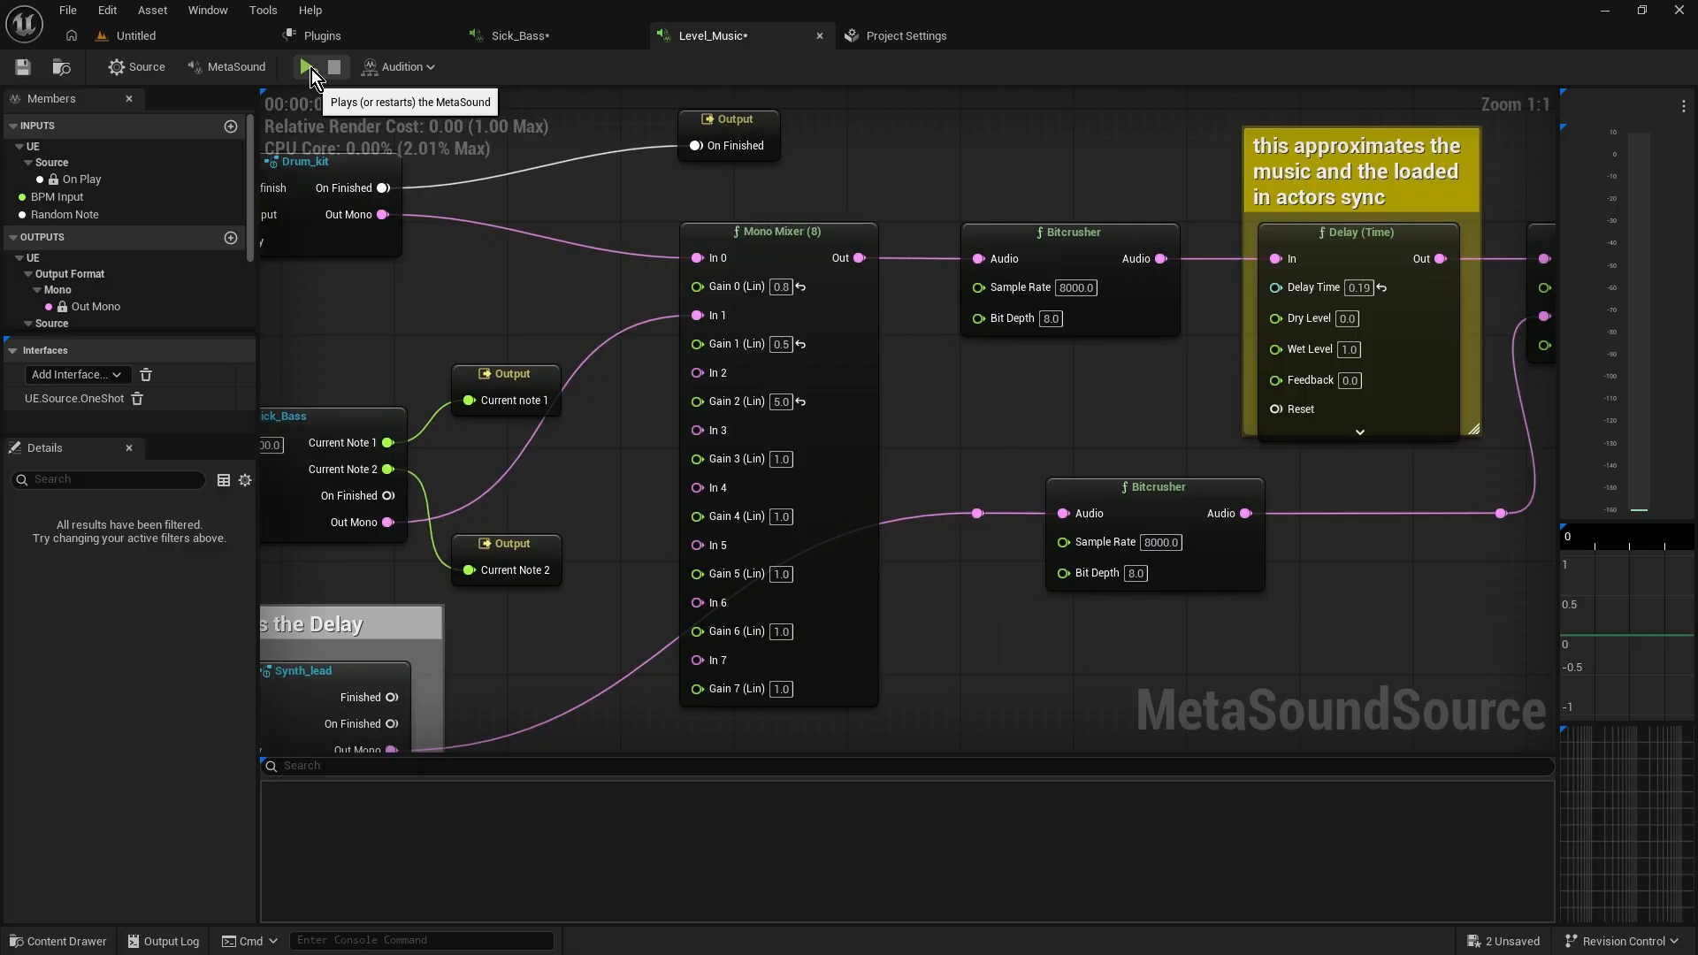
pyautogui.click(309, 68)
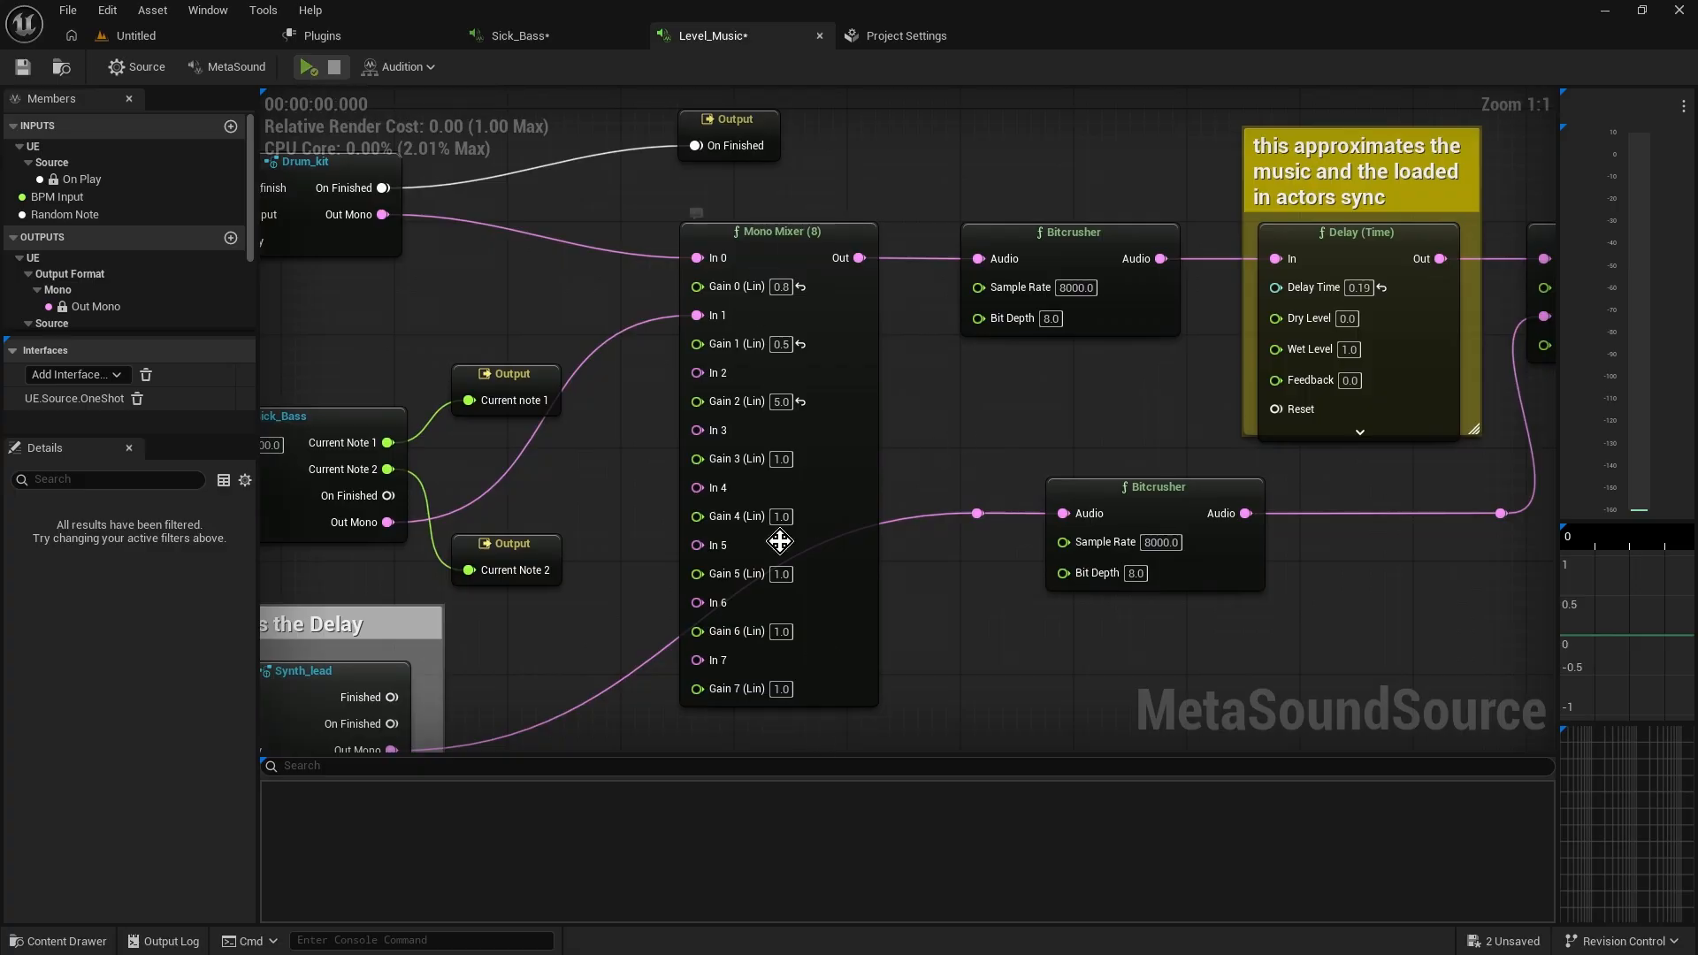
pyautogui.moveTo(628, 538); pyautogui.dragTo(601, 516, button='right')
pyautogui.scroll(-3, 601, 517)
pyautogui.moveTo(855, 493); pyautogui.dragTo(701, 496, button='right')
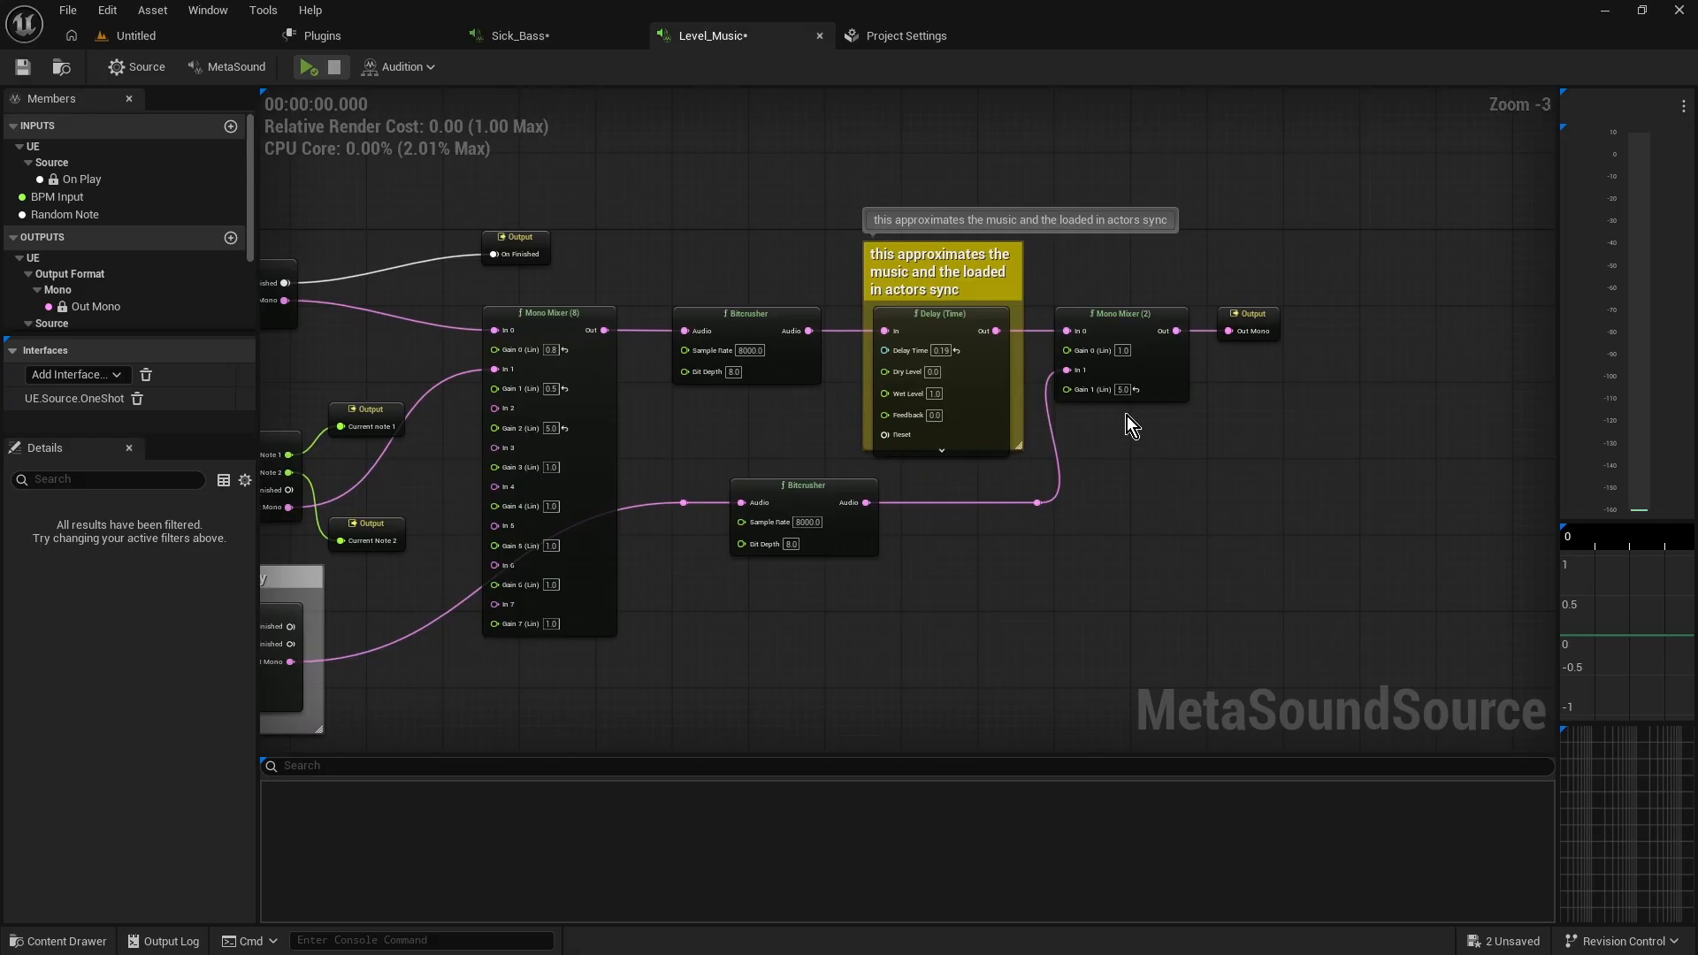
# Zoom into the Level_Music mixer area around the Sick_Bass input, then play and stop the preview
pyautogui.moveTo(584, 406); pyautogui.dragTo(933, 327, button='right')
pyautogui.scroll(3, 847, 421)
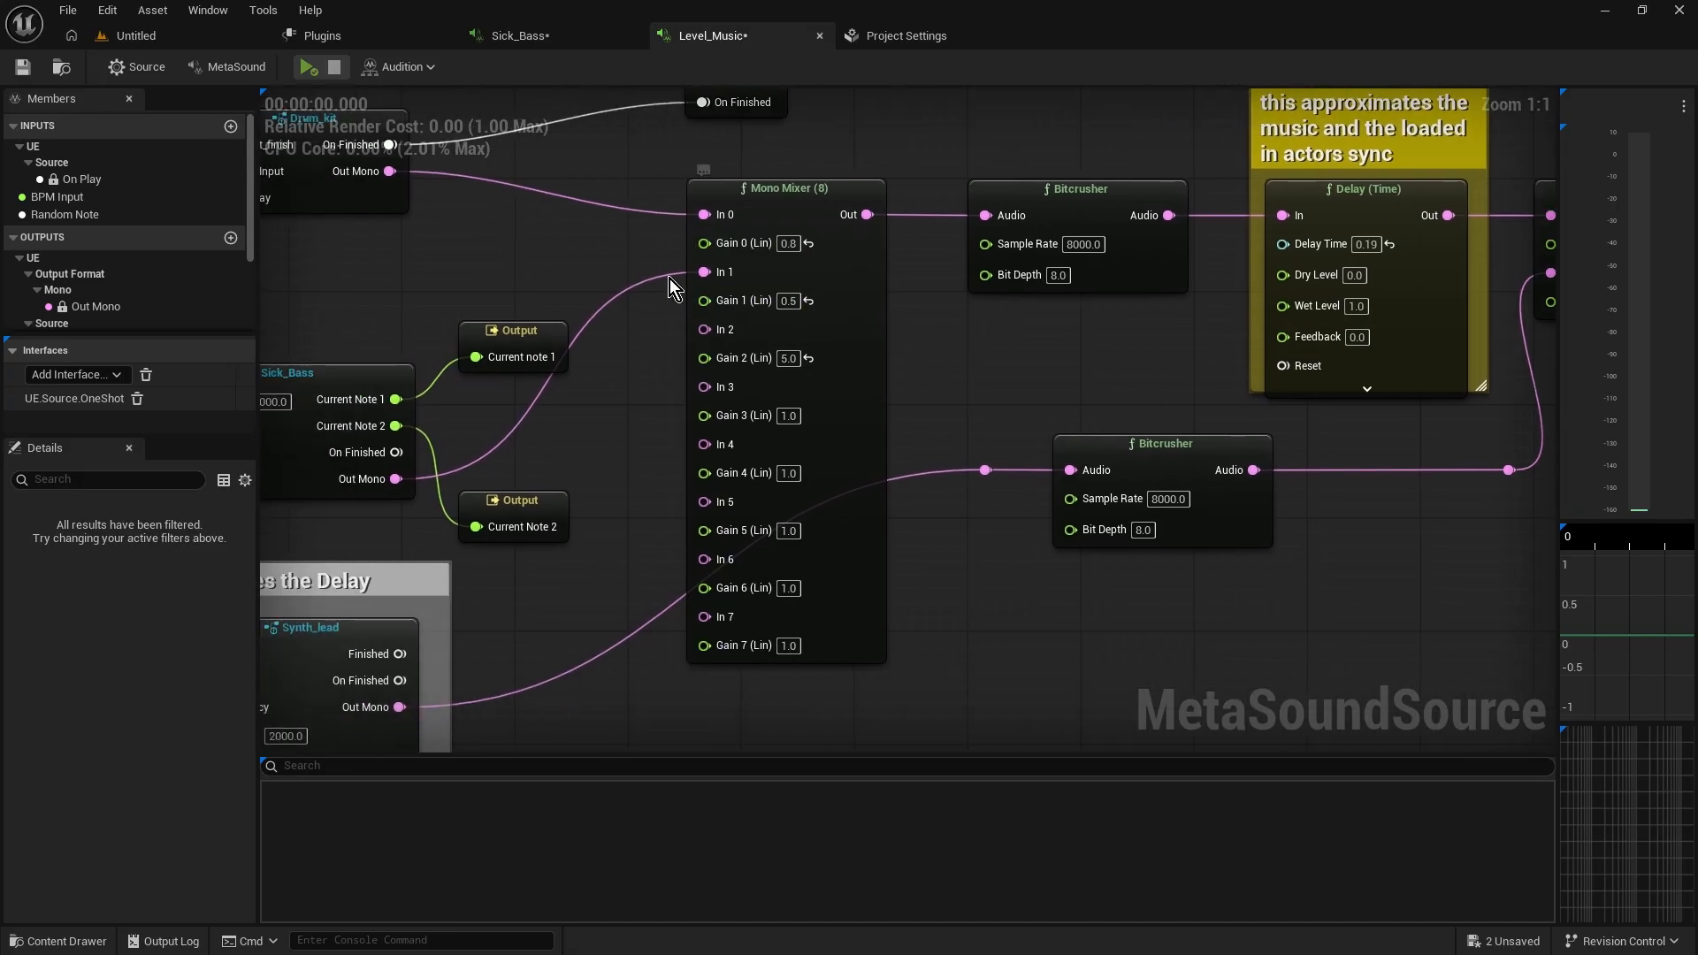
pyautogui.moveTo(653, 272); pyautogui.dragTo(644, 336, button='right')
pyautogui.moveTo(642, 237); pyautogui.dragTo(881, 331)
pyautogui.moveTo(639, 348); pyautogui.dragTo(915, 396)
pyautogui.moveTo(639, 379); pyautogui.dragTo(675, 437, button='right')
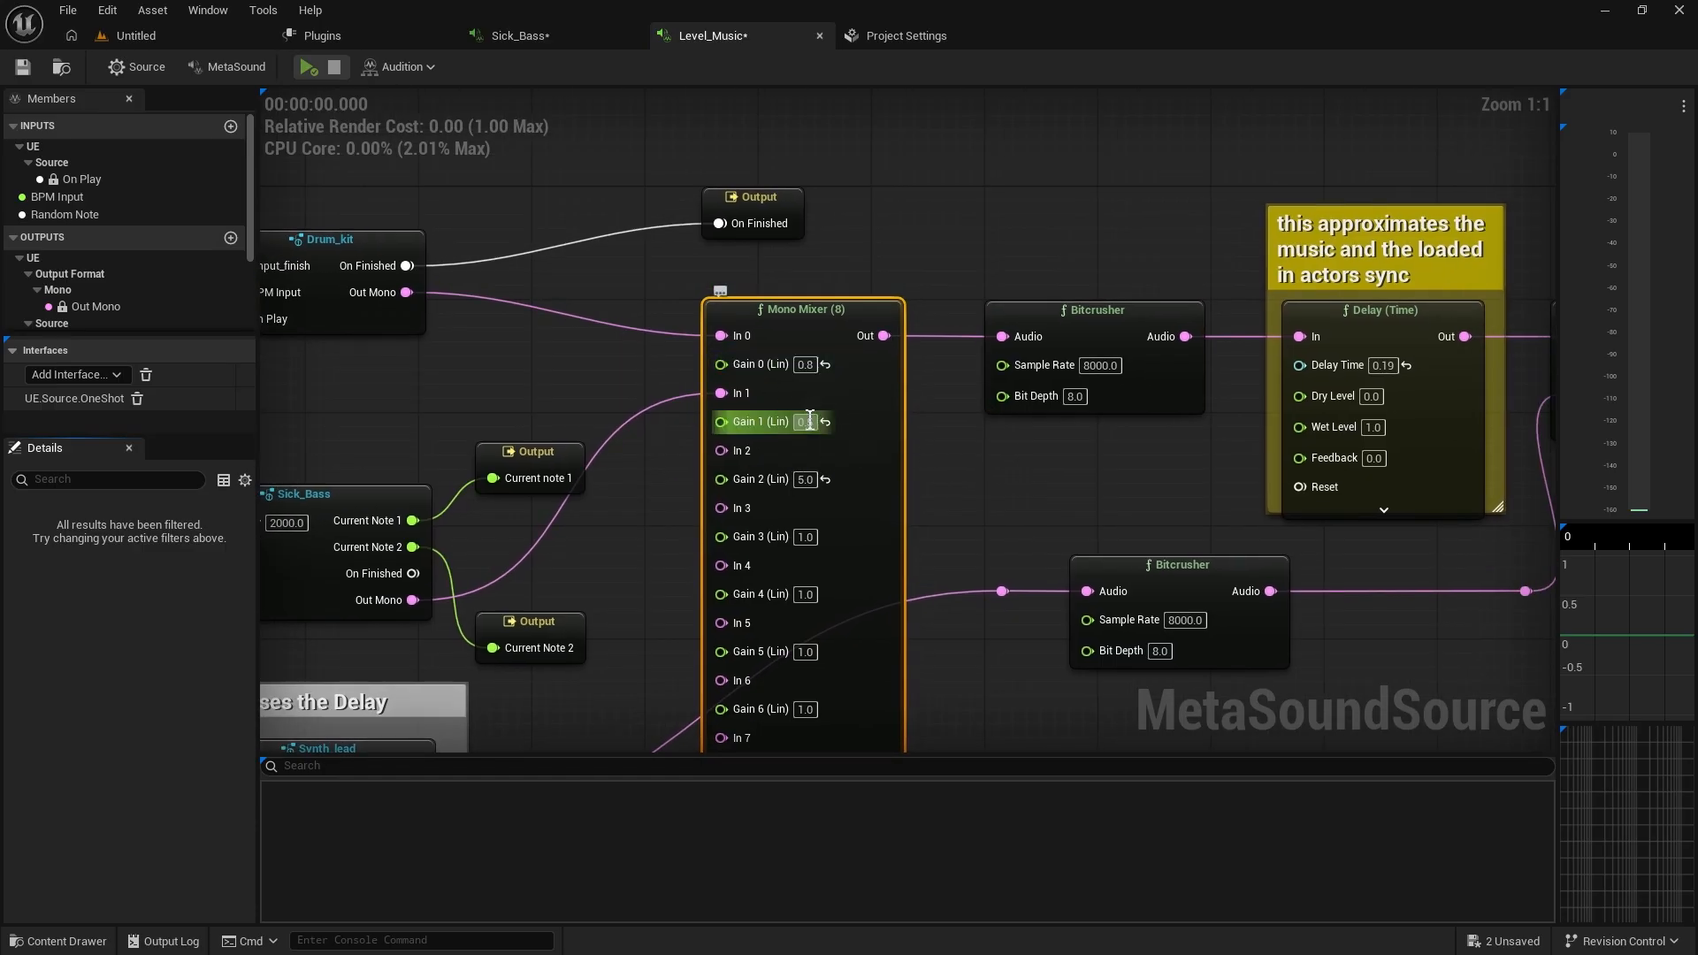
pyautogui.click(307, 66)
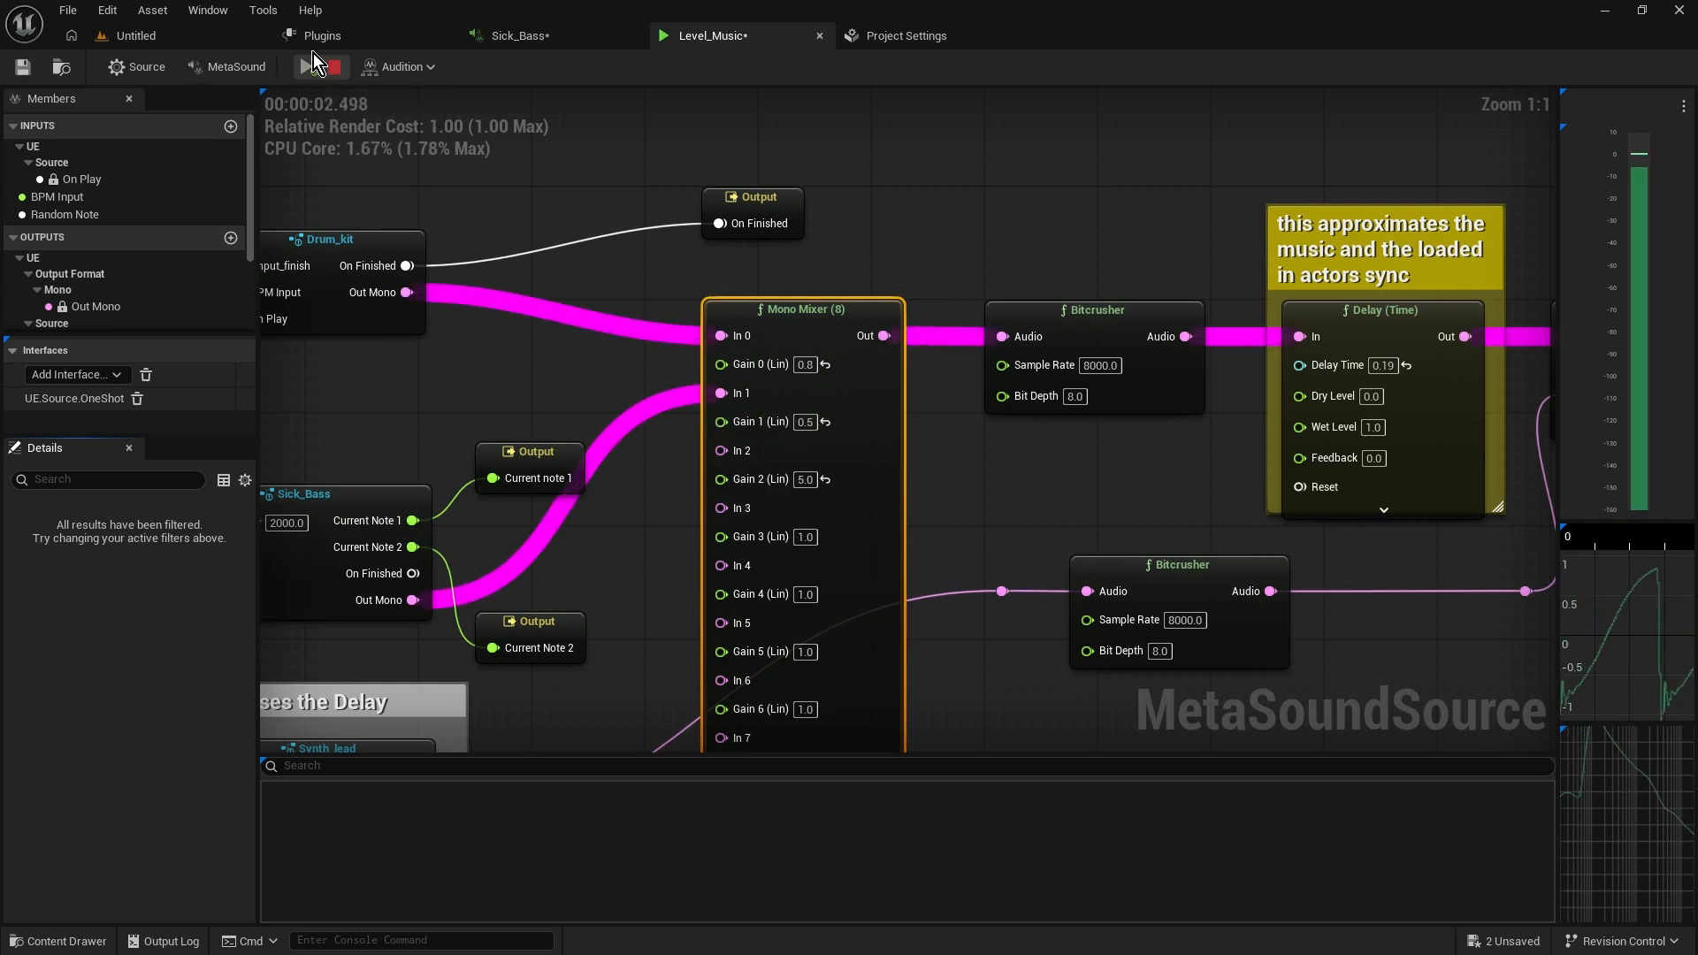
pyautogui.click(335, 66)
# Set the Mono Mixer's Gain 1 to 0.01 and audition the Level_Music preview
pyautogui.click(807, 422)
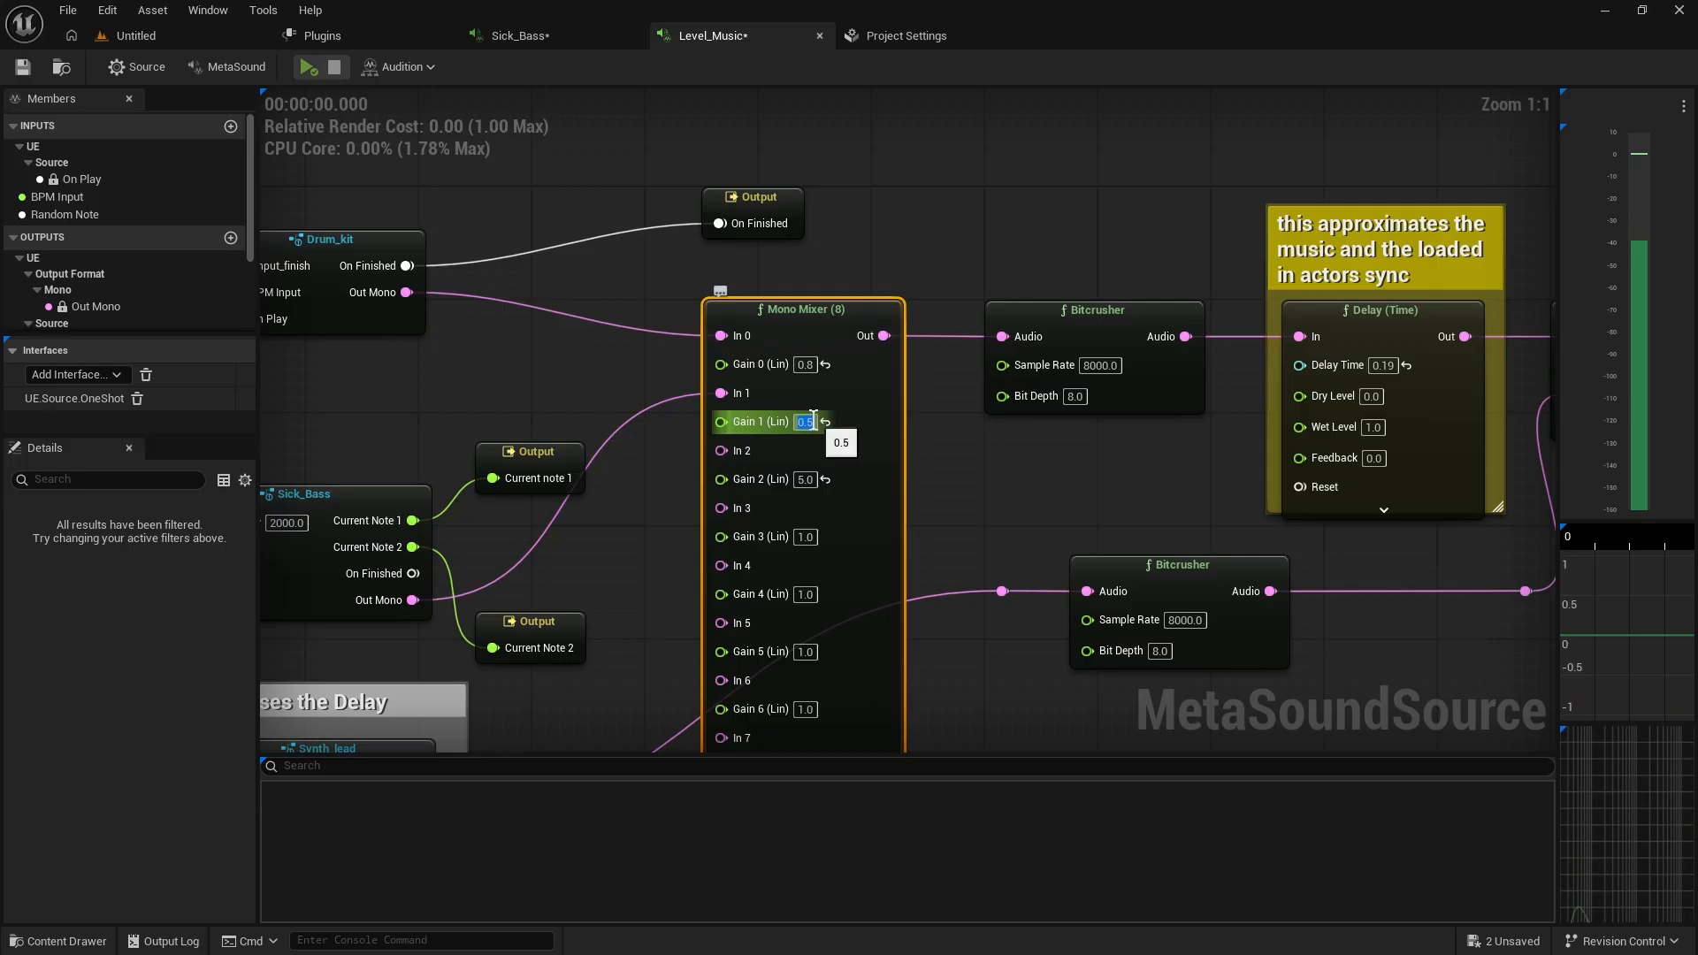
pyautogui.write('0.01')
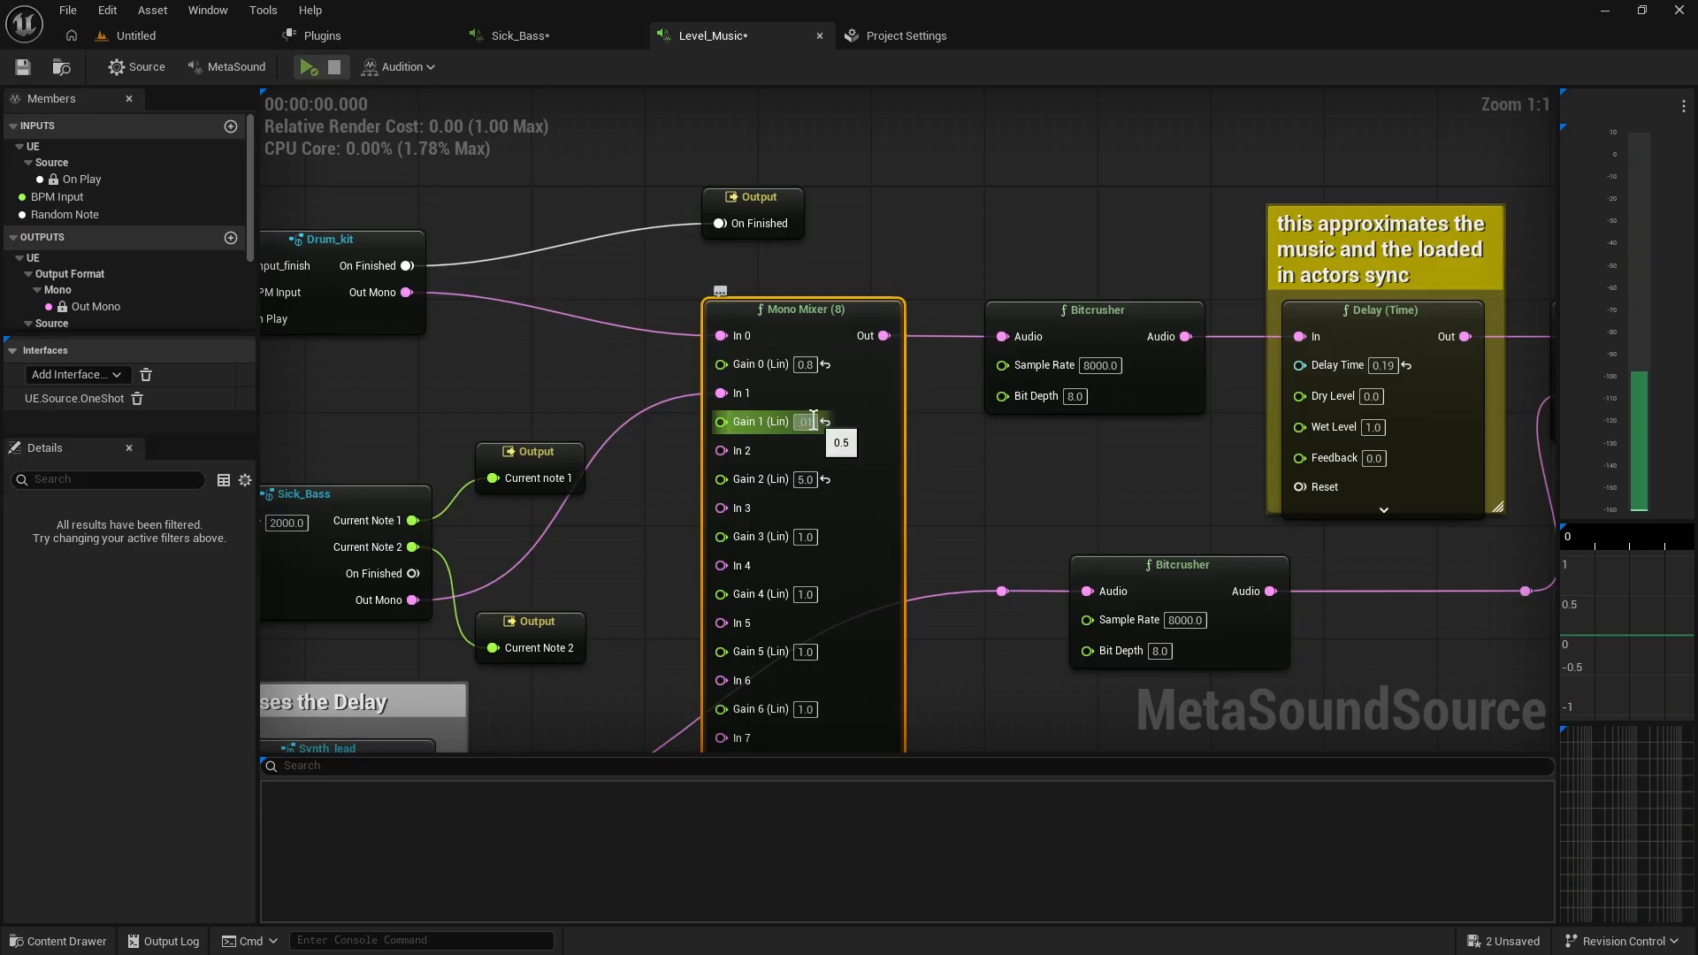
pyautogui.click(554, 368)
pyautogui.click(308, 68)
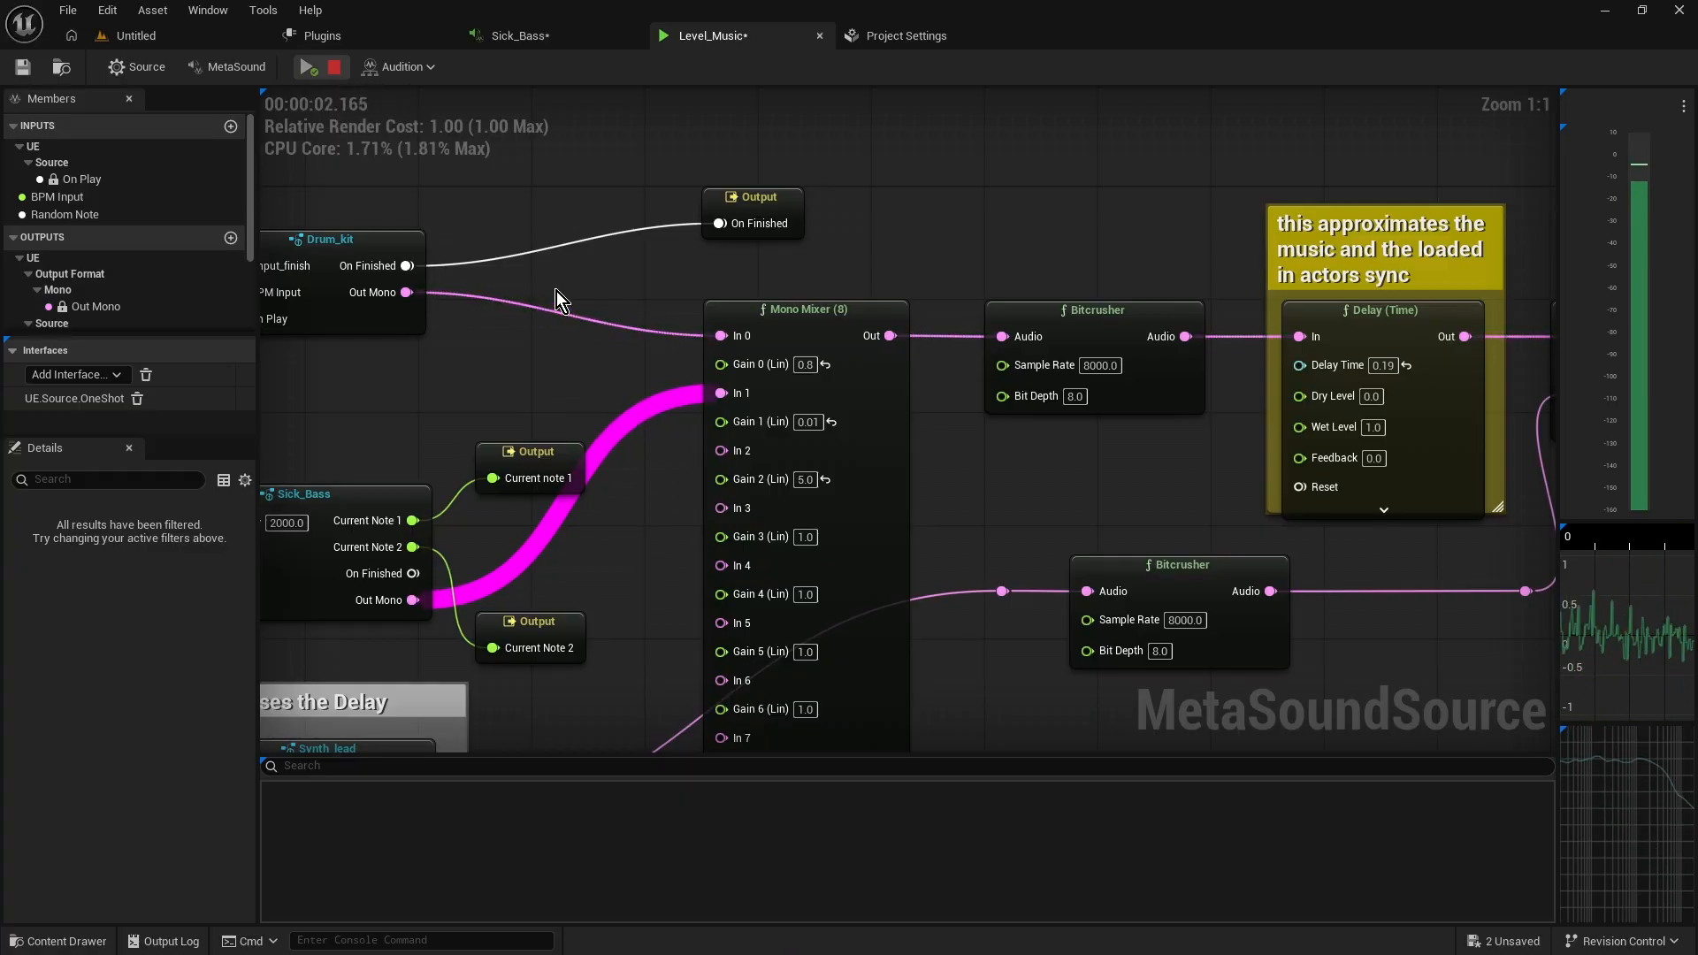
pyautogui.click(337, 77)
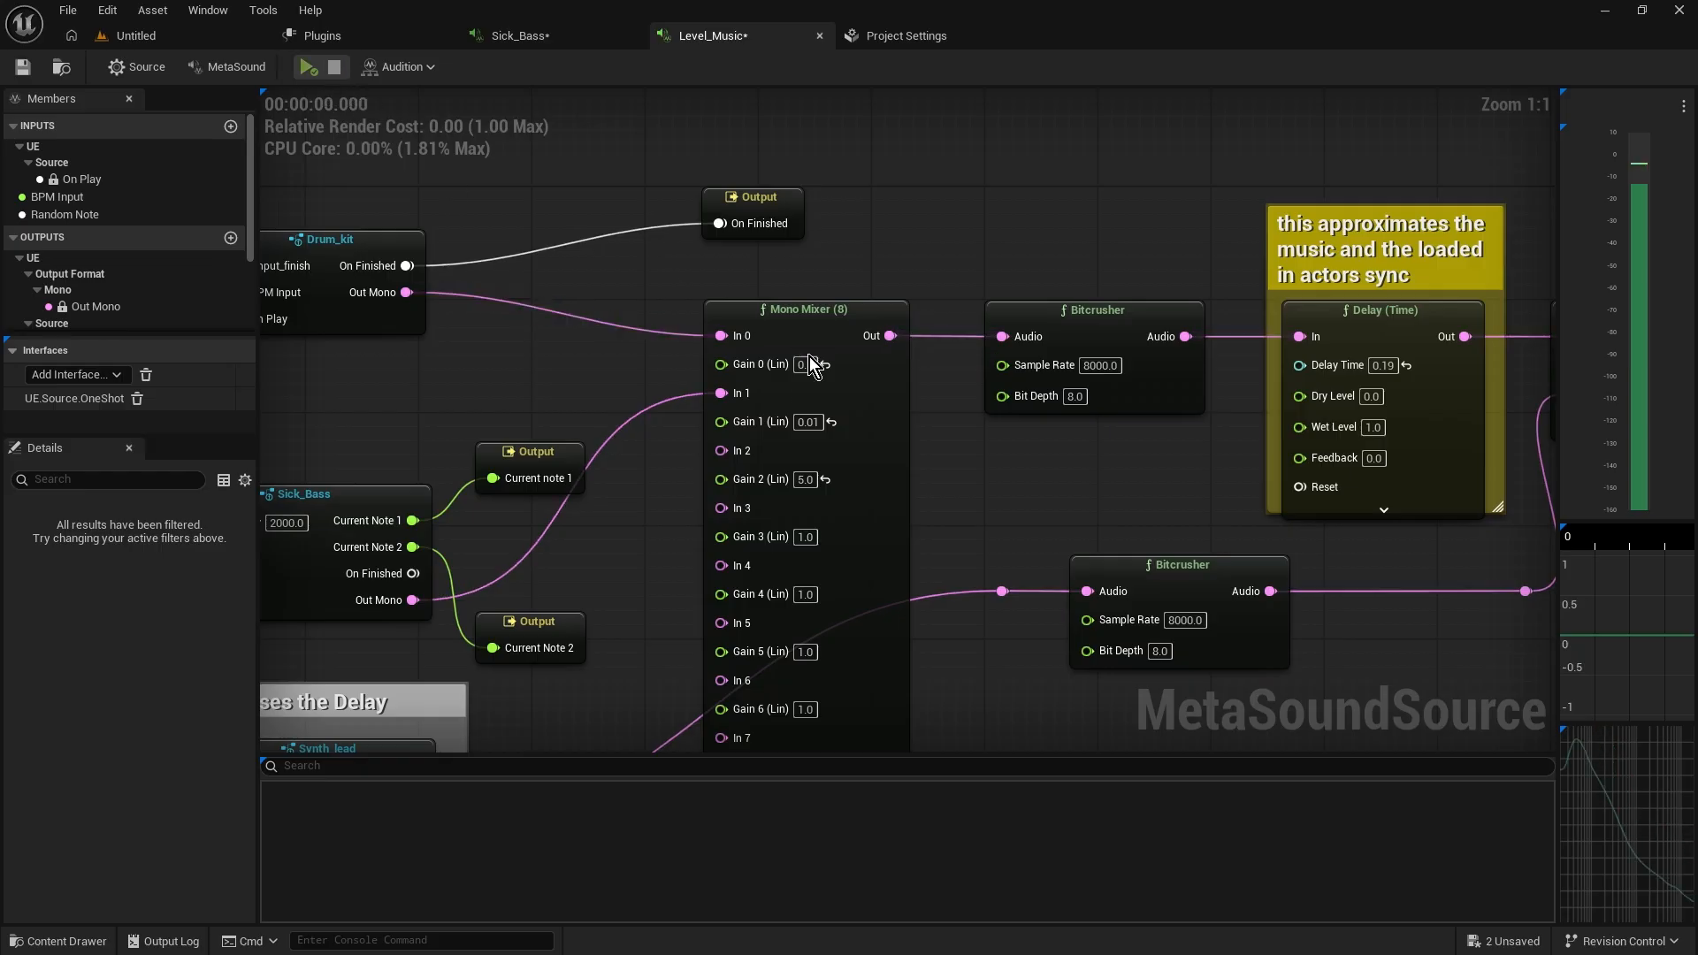
# Undo the Mono Mixer's Gain 1 value change
pyautogui.click(808, 422)
pyautogui.click(912, 435)
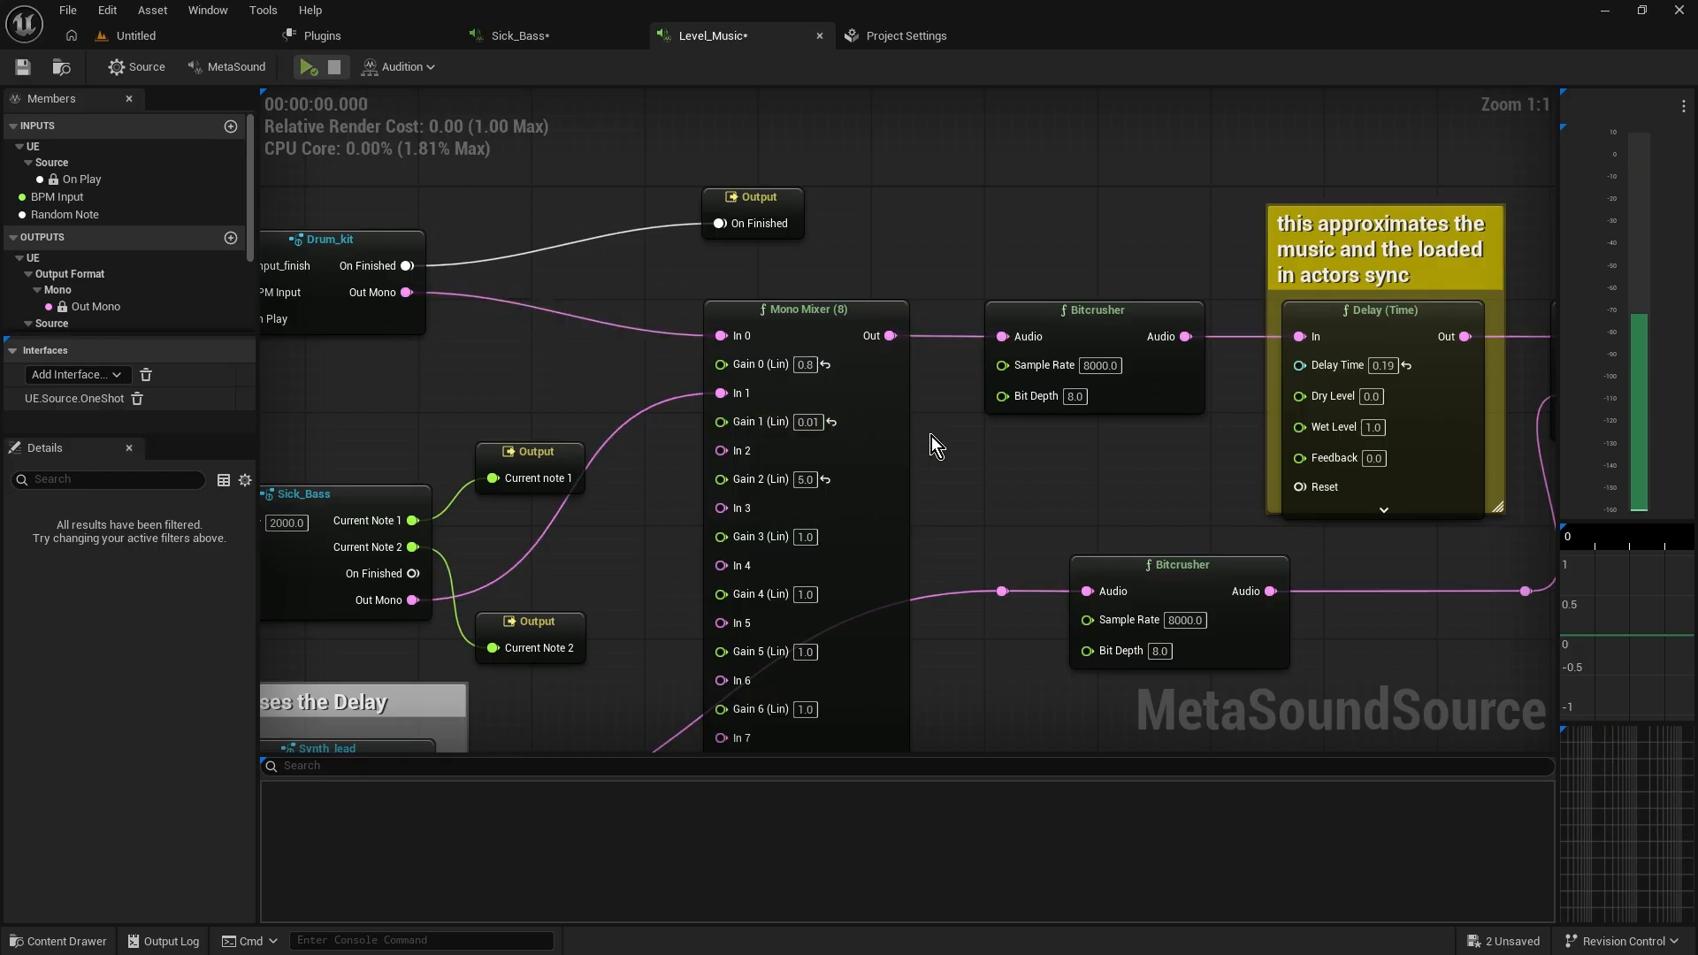
pyautogui.hotkey('ctrl', 'z')
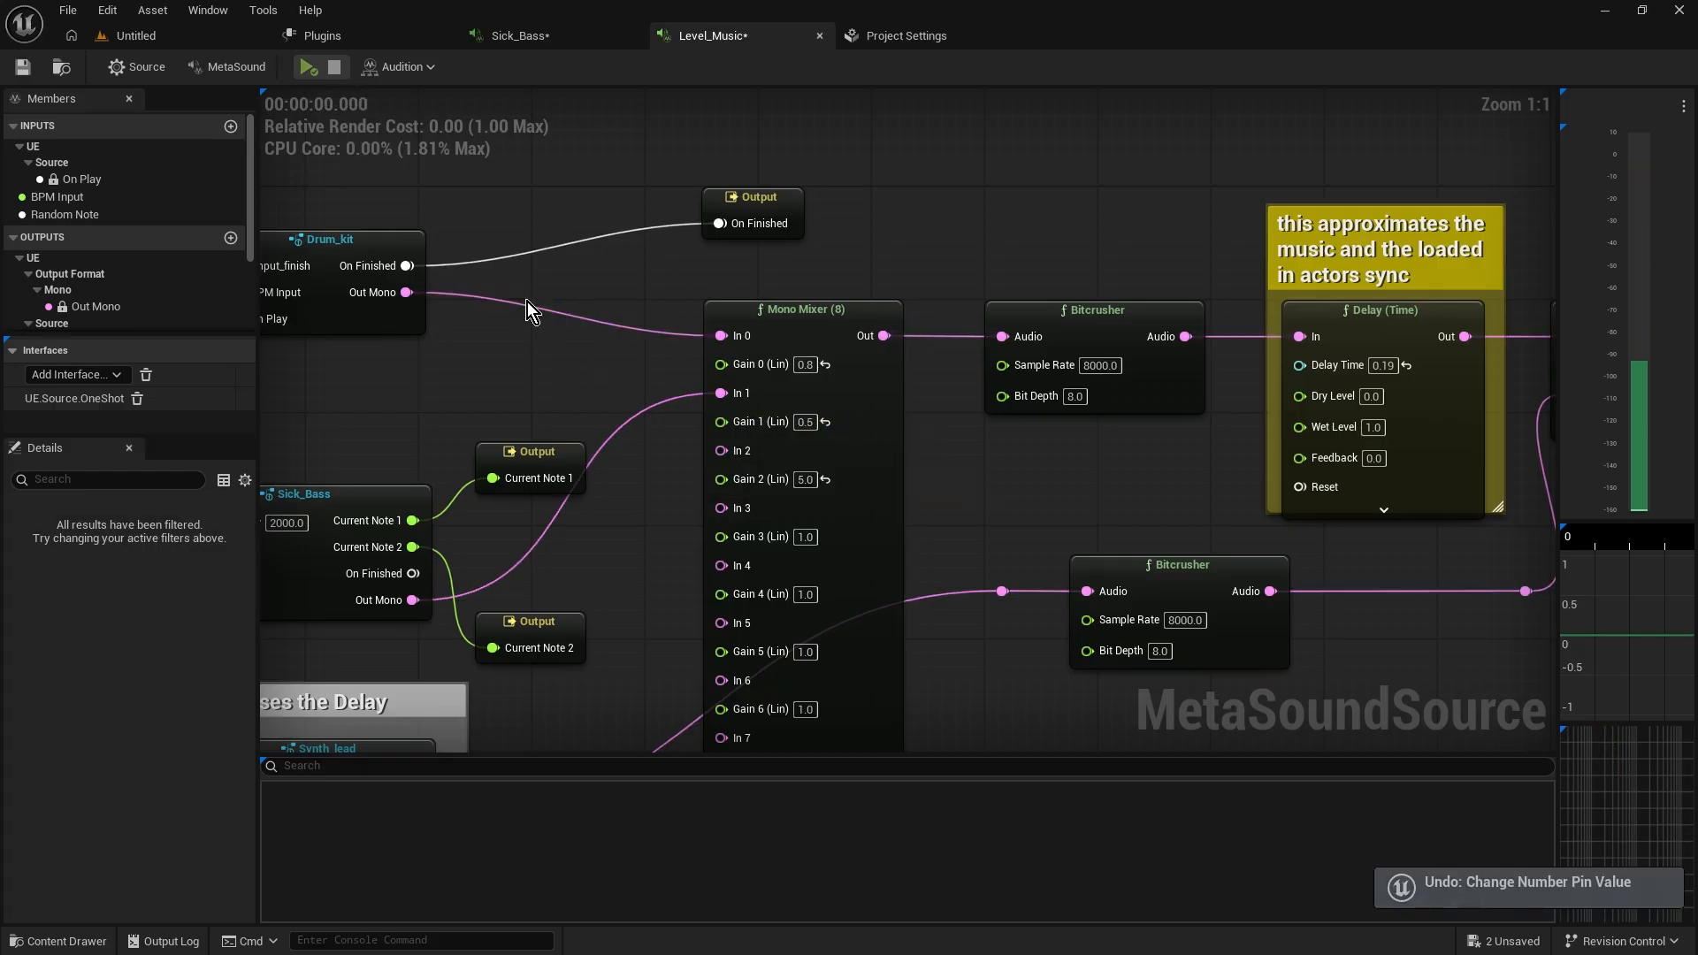
# Save the Level_Music MetaSound and play its preview again
pyautogui.click(32, 71)
pyautogui.click(310, 69)
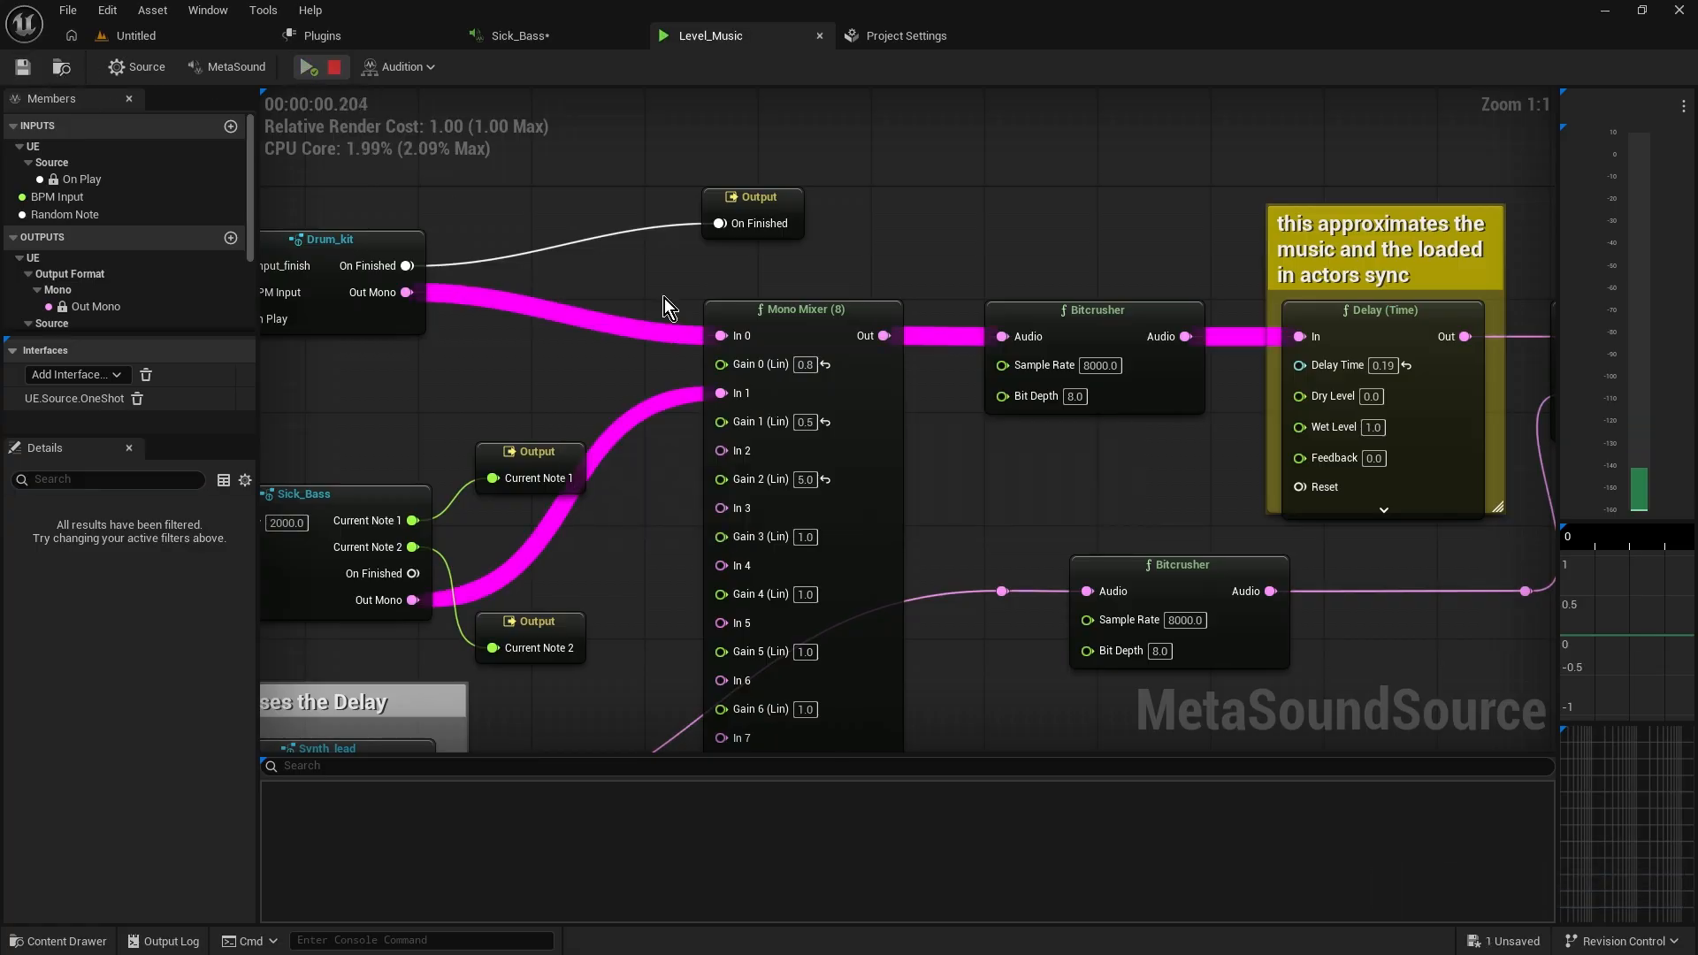